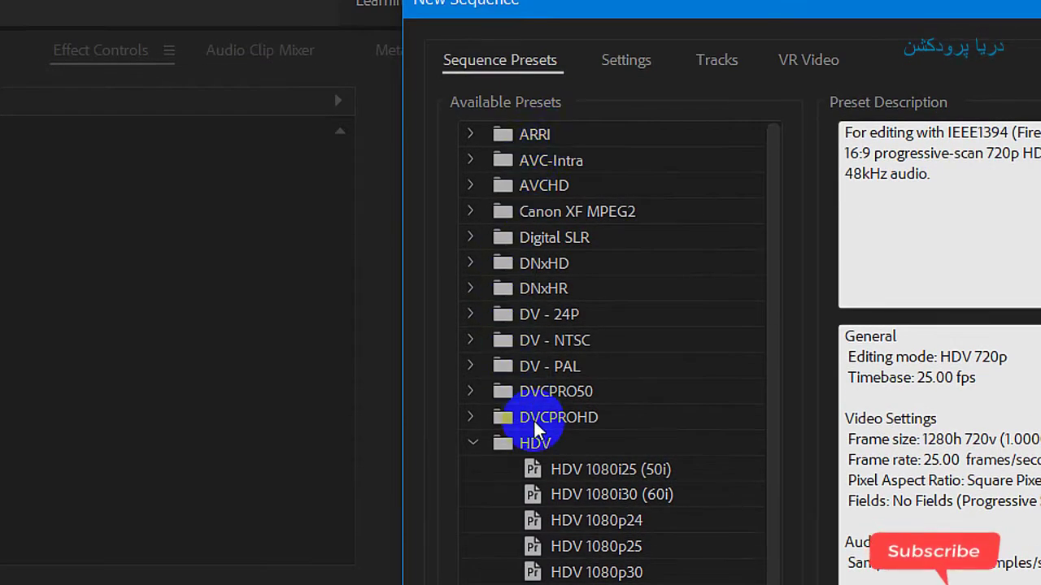
# - Create a new sequence named main using the HDV 720p25 preset
pyautogui.click(534, 432)
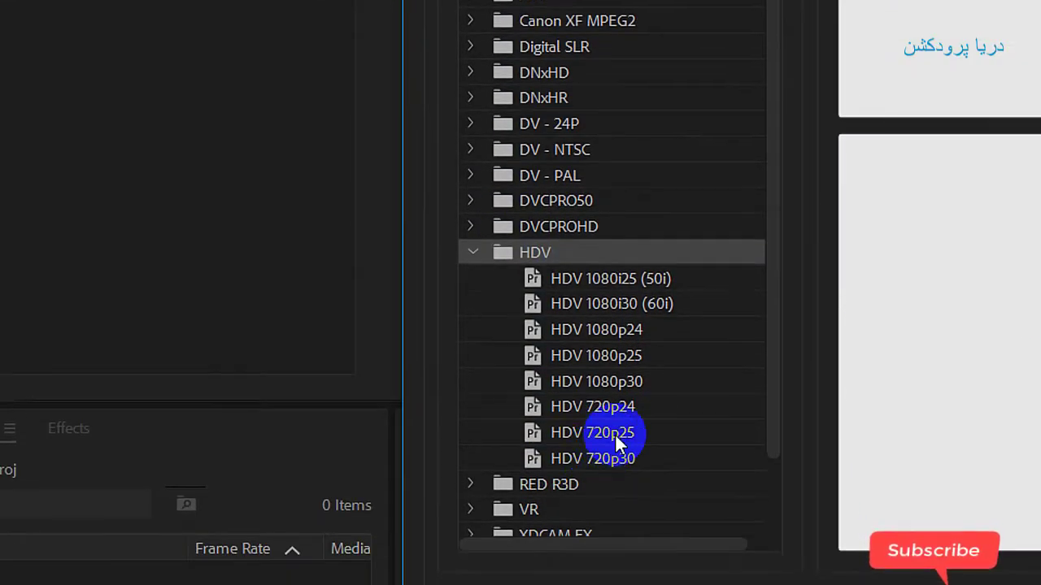
pyautogui.click(615, 433)
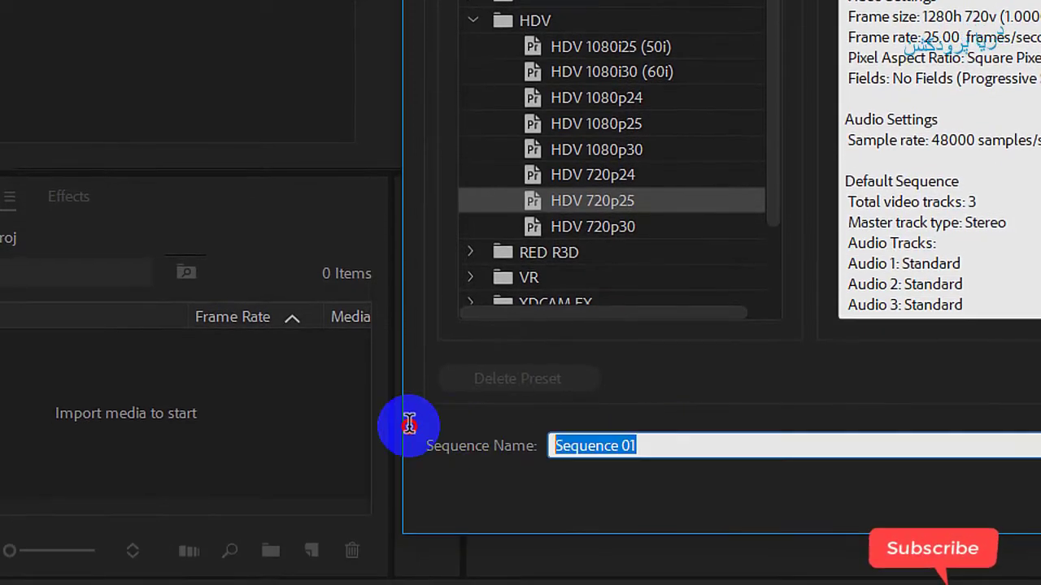
pyautogui.write('main')
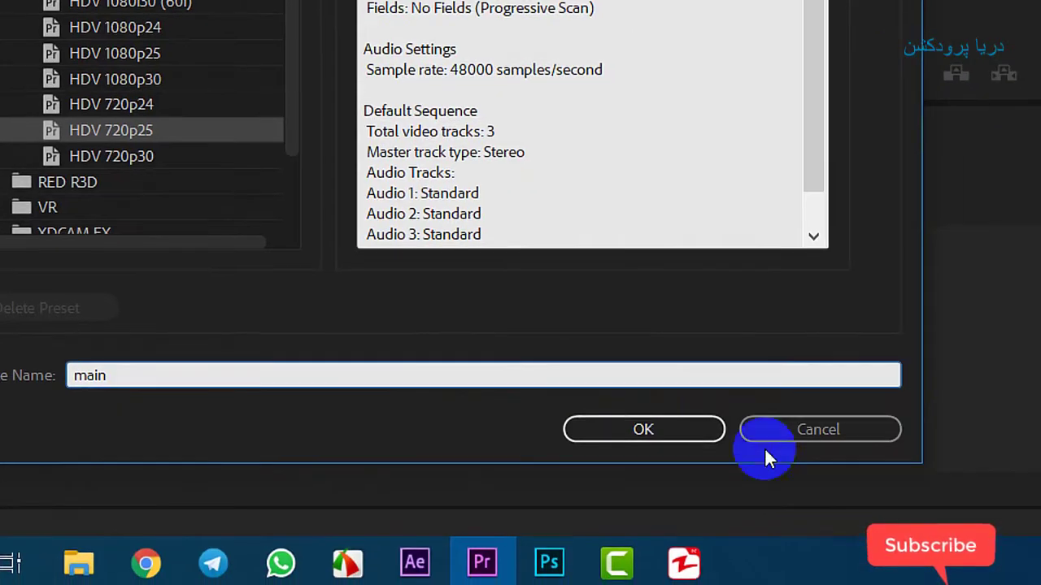
pyautogui.click(682, 433)
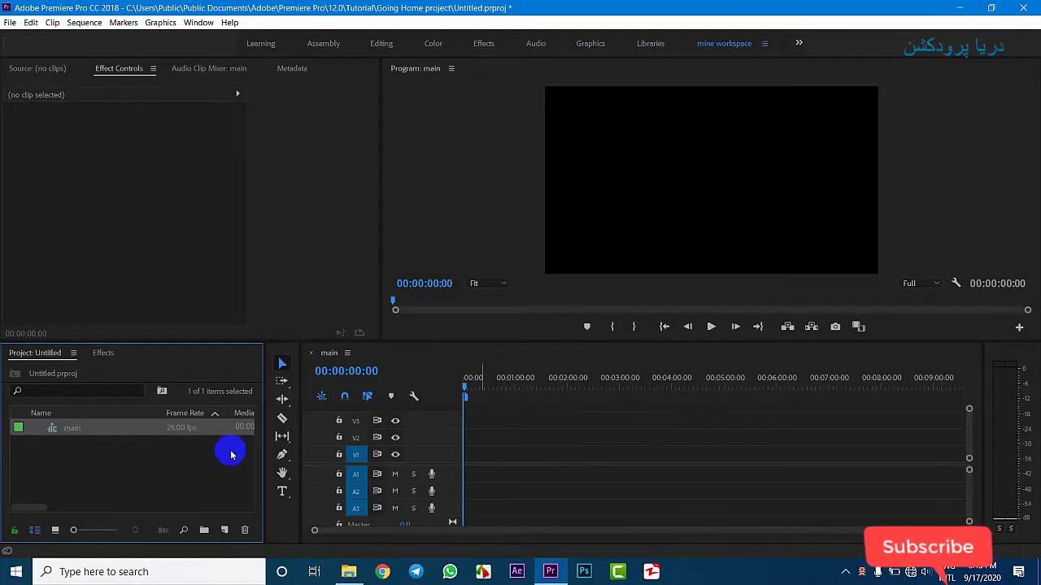
# - Import the first ten images from the Photo folder and place them on video track V1 at the sequence start
pyautogui.rightClick(58, 453)
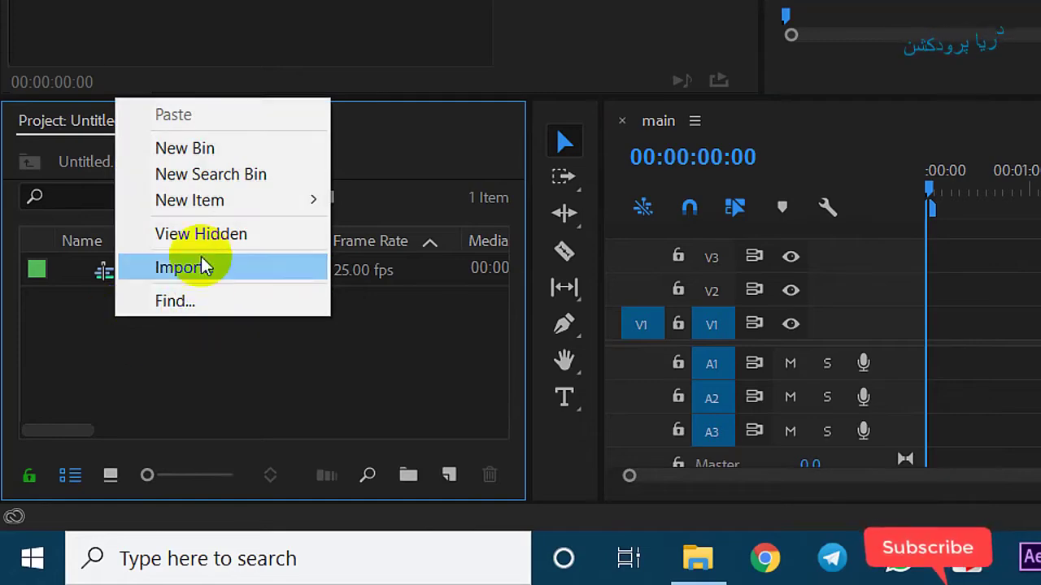
pyautogui.click(190, 271)
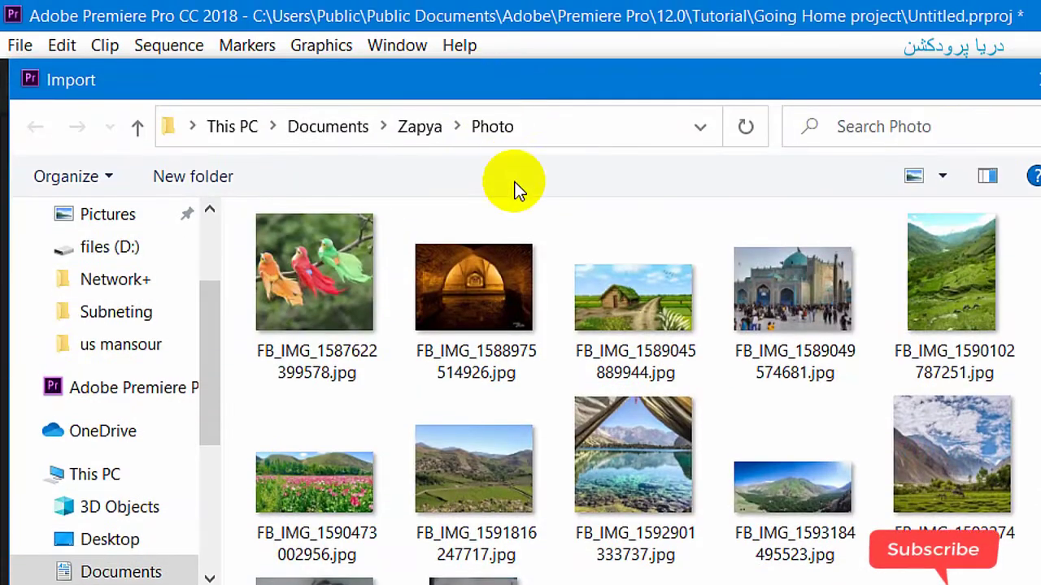
pyautogui.click(353, 278)
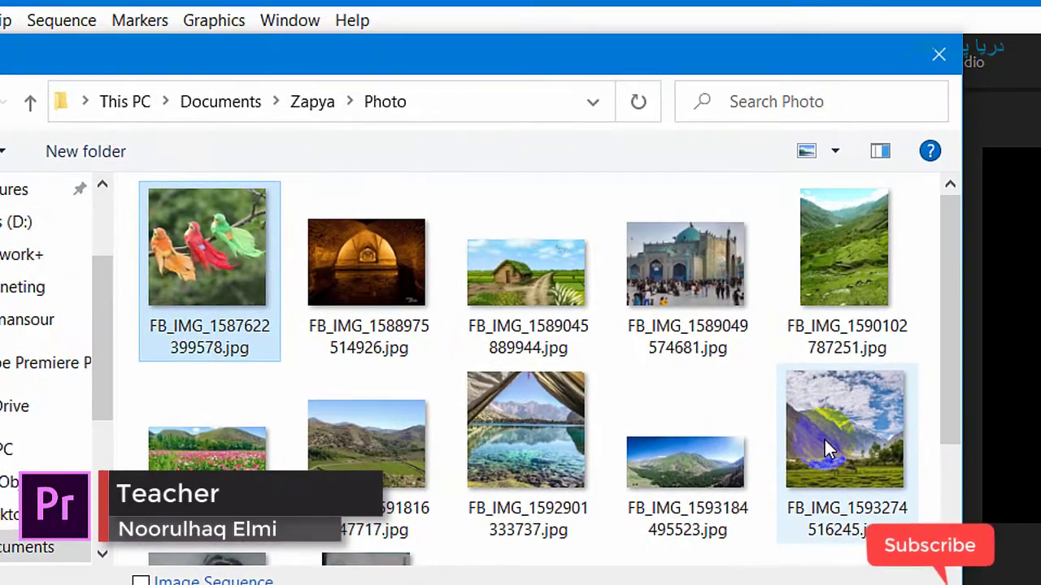
pyautogui.keyDown('shift'); pyautogui.click(901, 455); pyautogui.keyUp('shift')
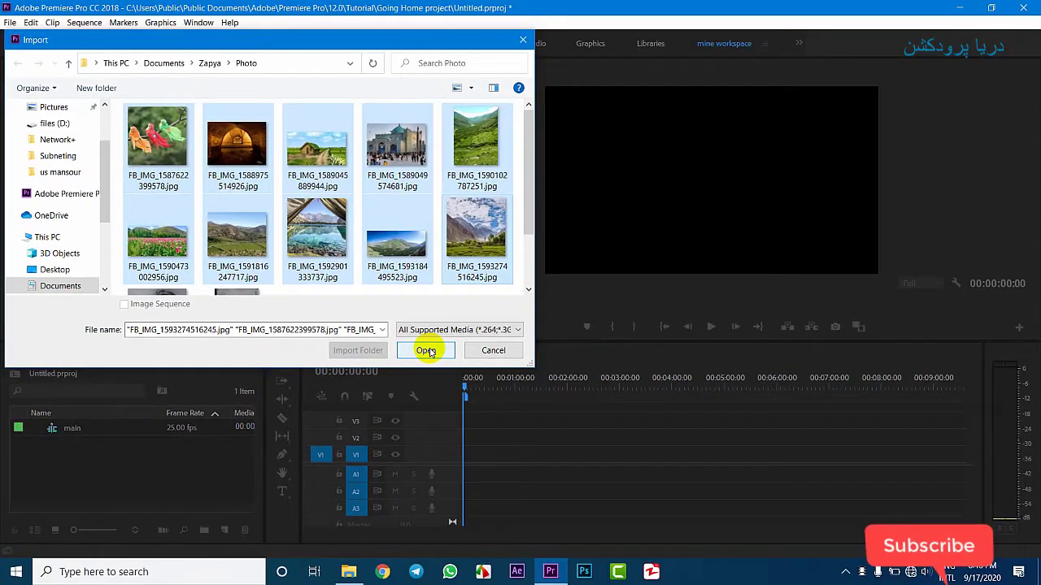
pyautogui.click(752, 449)
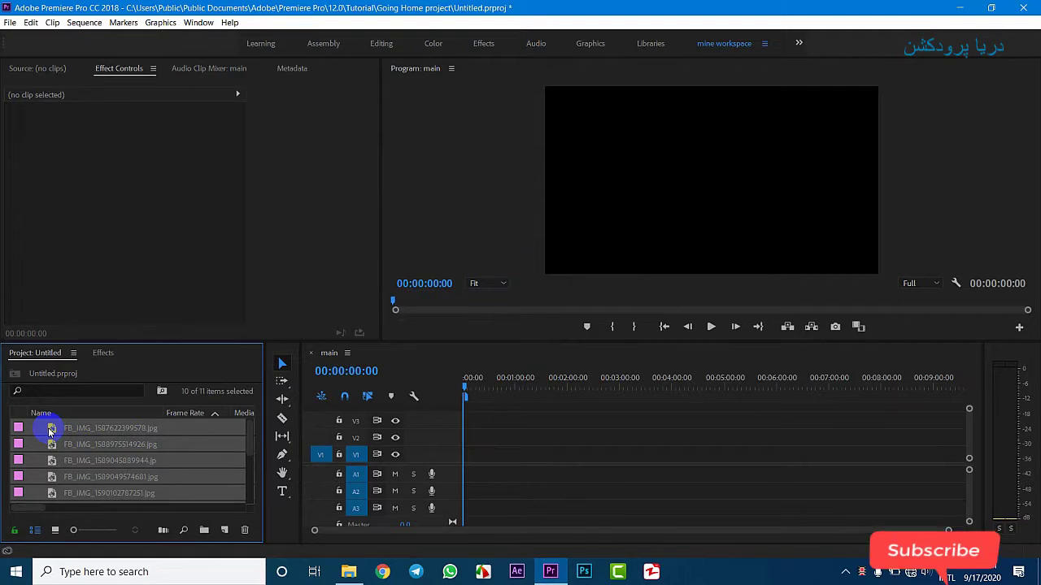
pyautogui.moveTo(435, 488); pyautogui.dragTo(452, 460)
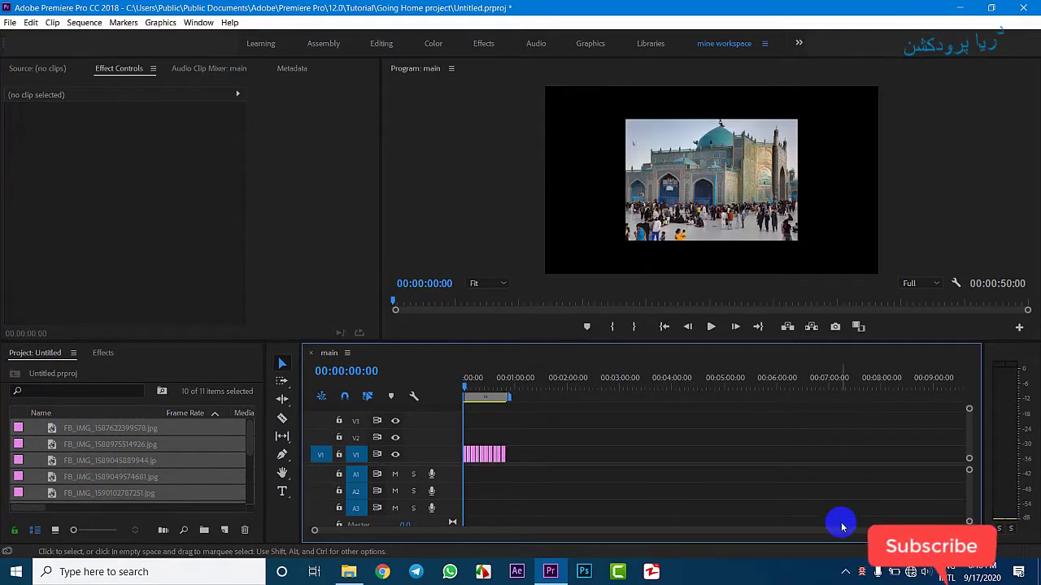
# - Scale all photo clips on V1 to the frame size
pyautogui.moveTo(919, 529); pyautogui.dragTo(702, 544)
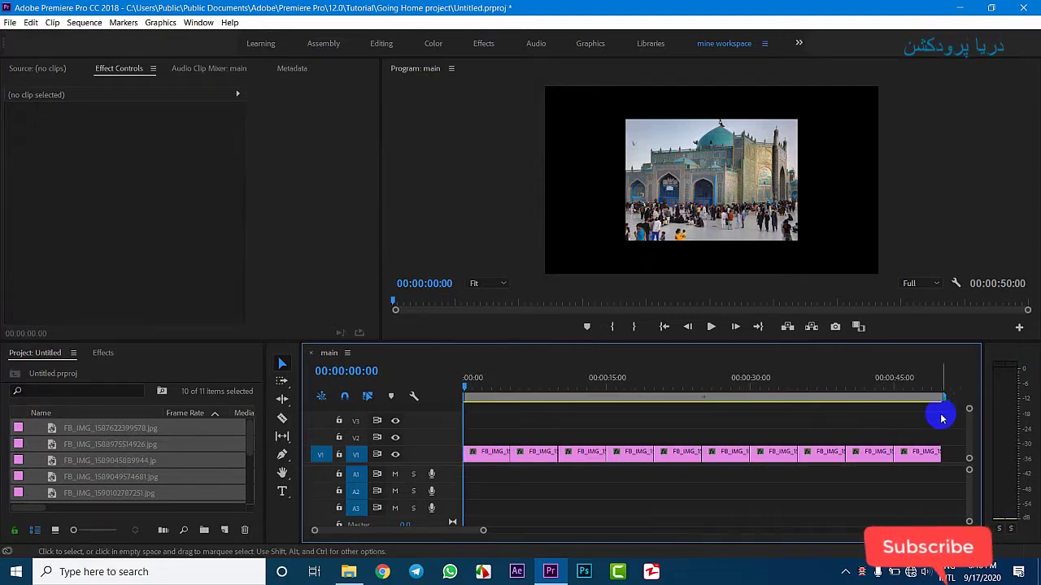
pyautogui.moveTo(942, 438); pyautogui.dragTo(372, 465)
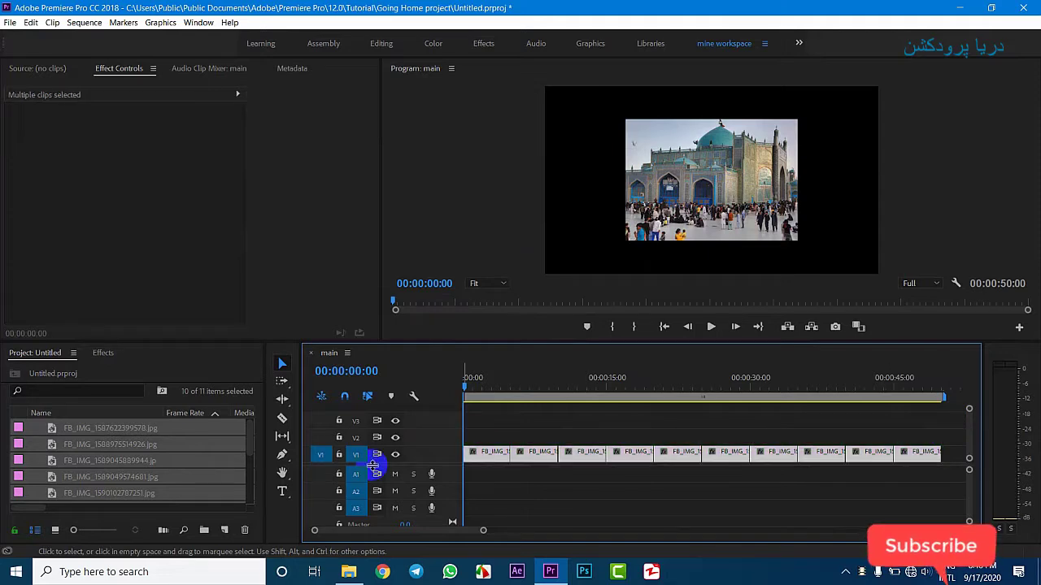
pyautogui.rightClick(485, 459)
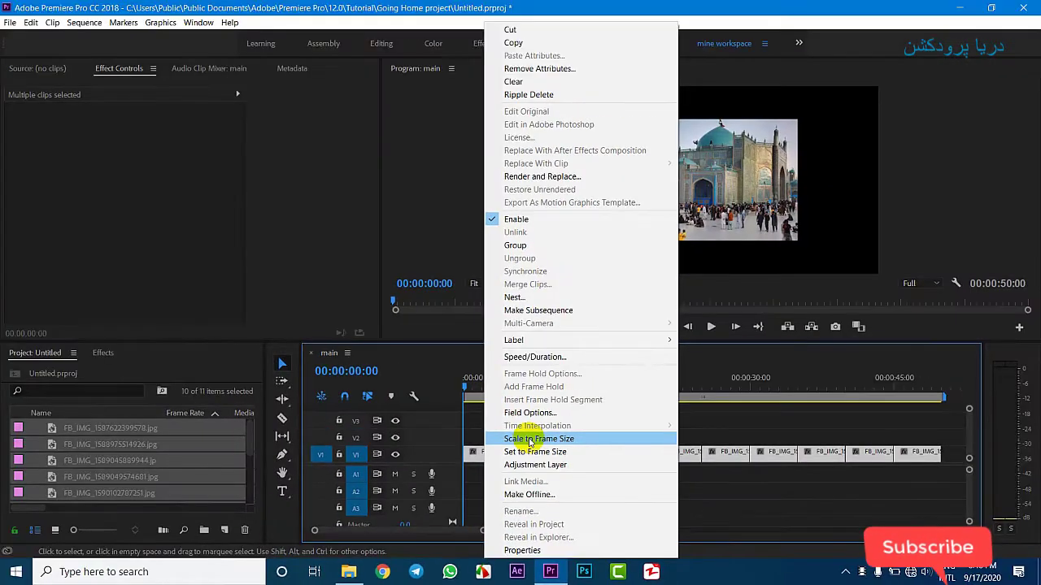
pyautogui.click(521, 293)
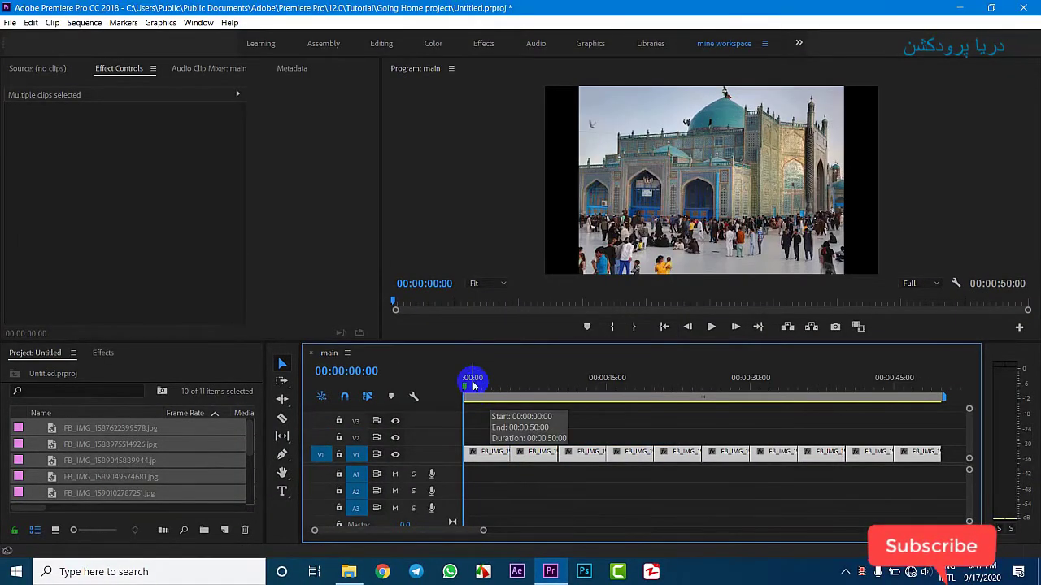
# - Enable Scale keyframing on the first photo clip at 00:00:00:00
pyautogui.moveTo(471, 384); pyautogui.dragTo(431, 423)
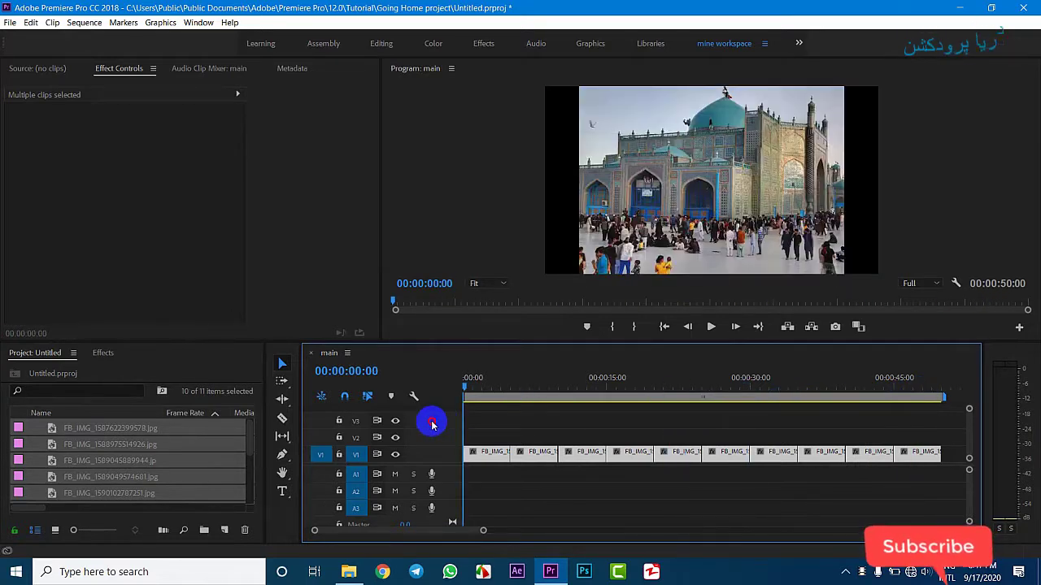
pyautogui.click(500, 437)
pyautogui.click(487, 460)
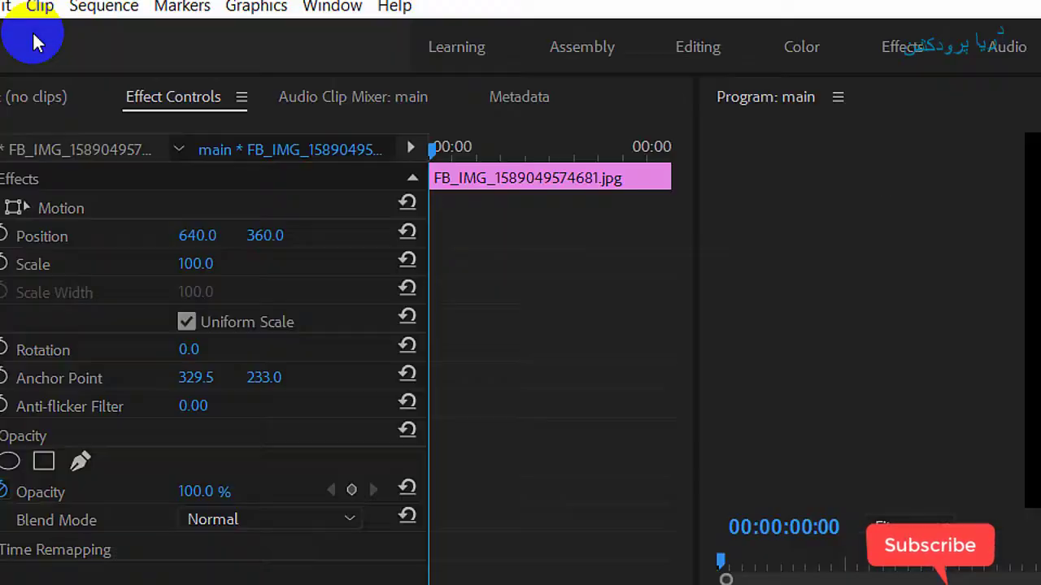
pyautogui.click(218, 137)
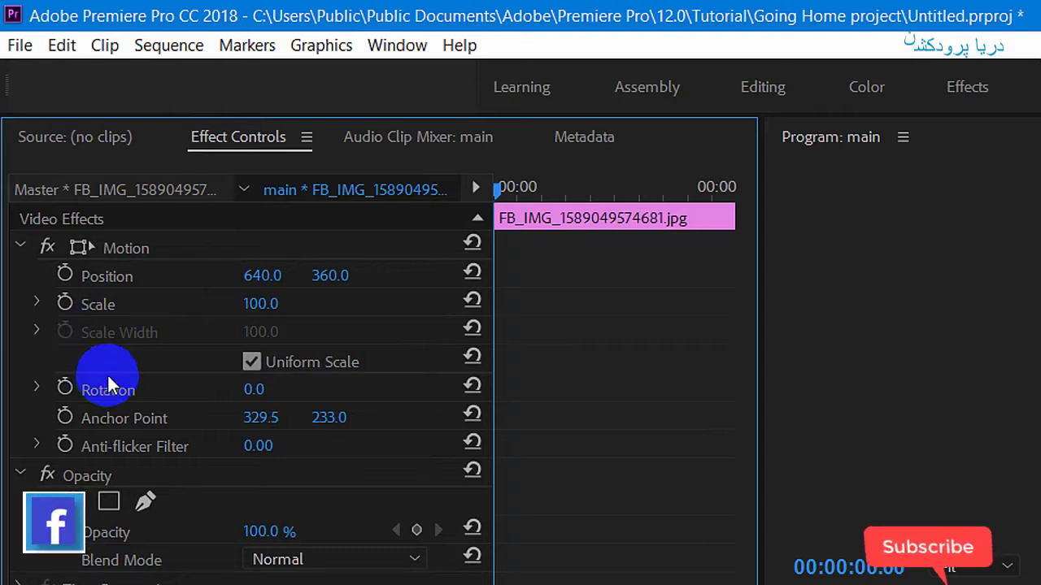
pyautogui.click(65, 304)
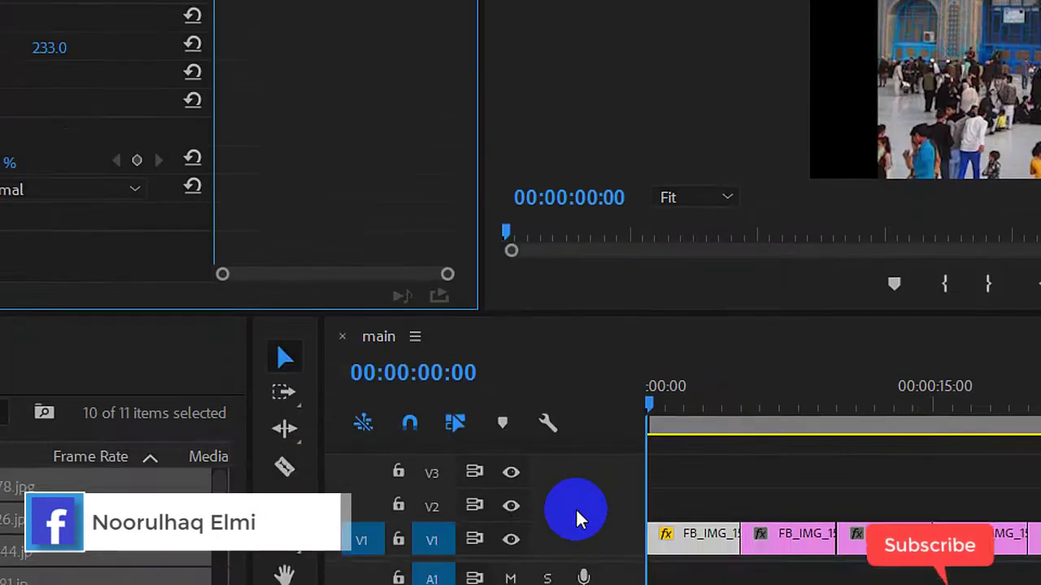
# - Set the first clip's Scale to 116 at 00:00:04:24 and shift that keyframe to the very end of the clip
pyautogui.moveTo(647, 376); pyautogui.dragTo(742, 401)
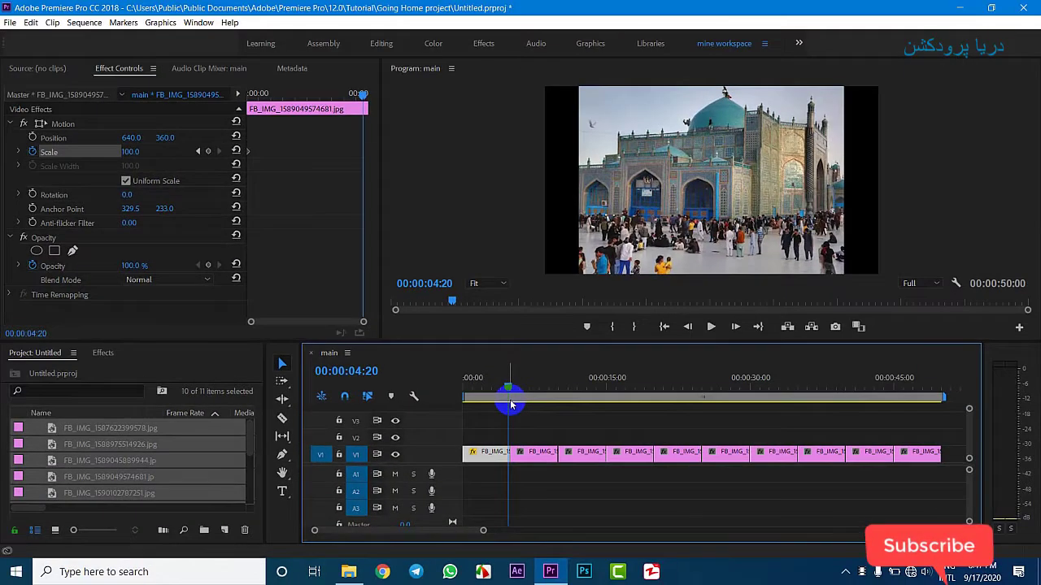
pyautogui.press('=')
pyautogui.press('=')
pyautogui.press('=')
pyautogui.press('=')
pyautogui.press('=')
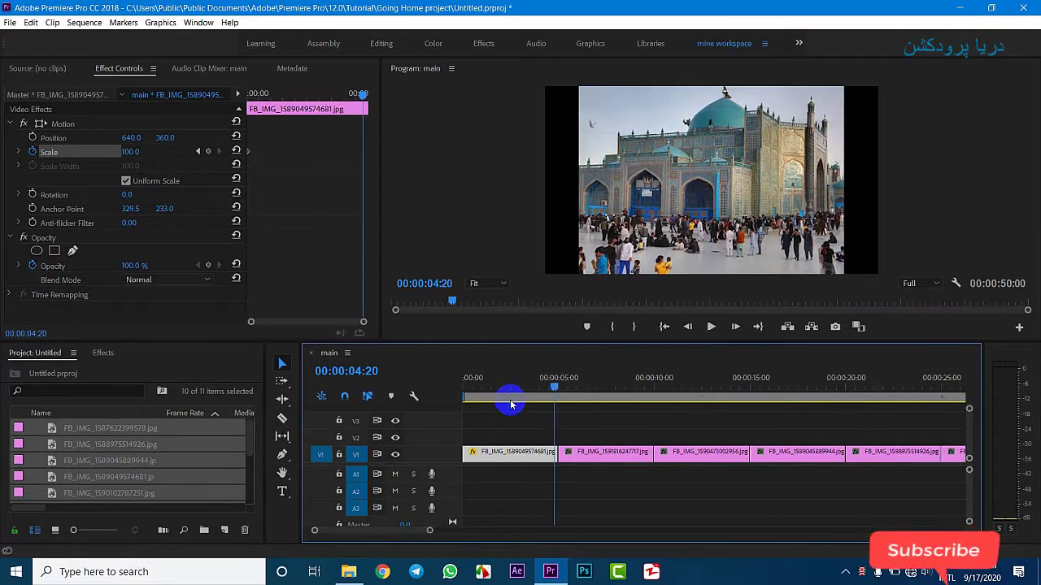
pyautogui.press('=')
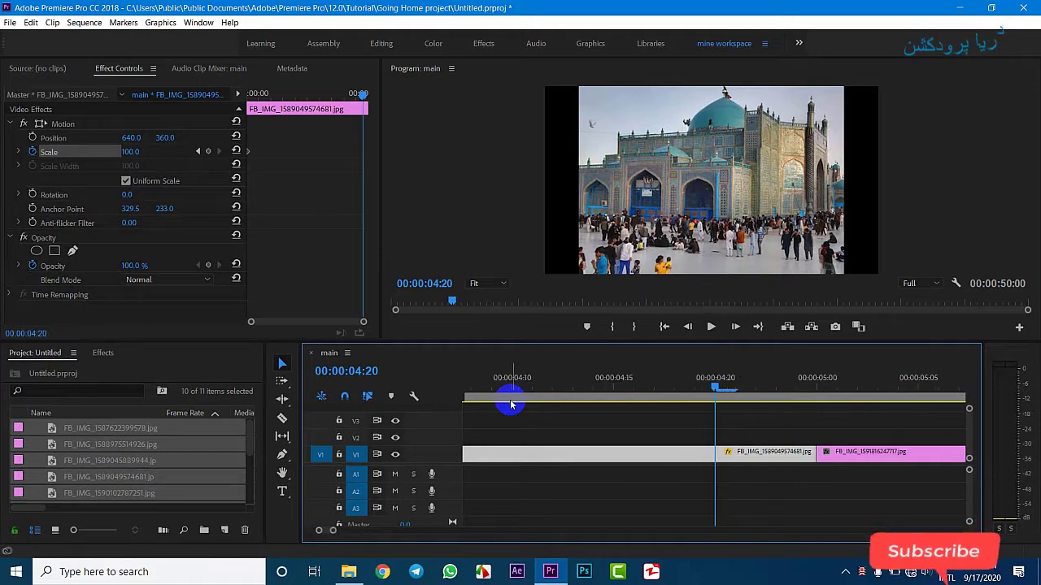
pyautogui.moveTo(718, 391); pyautogui.dragTo(807, 402)
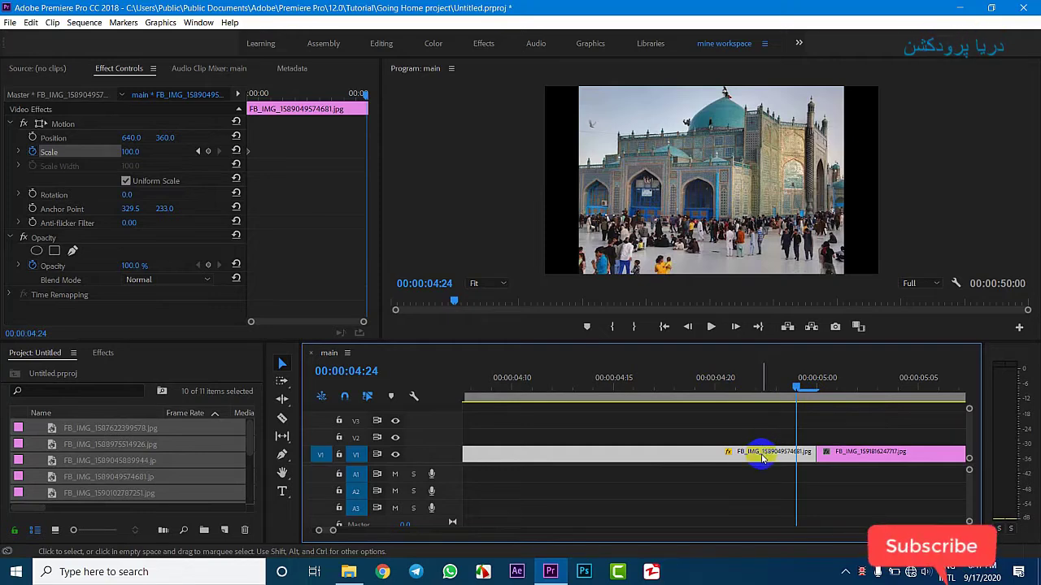
pyautogui.moveTo(762, 458)
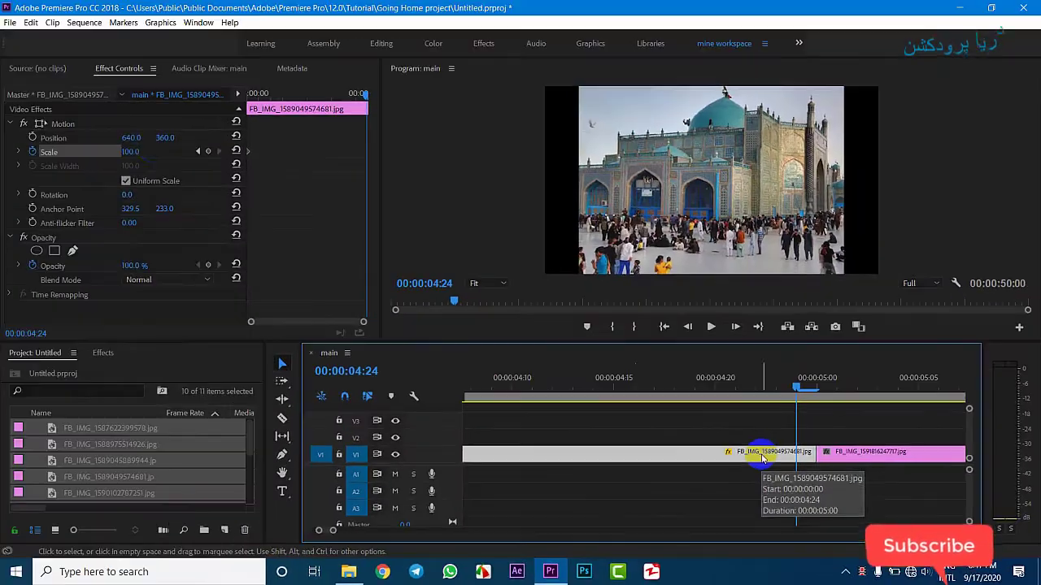
pyautogui.click(129, 152)
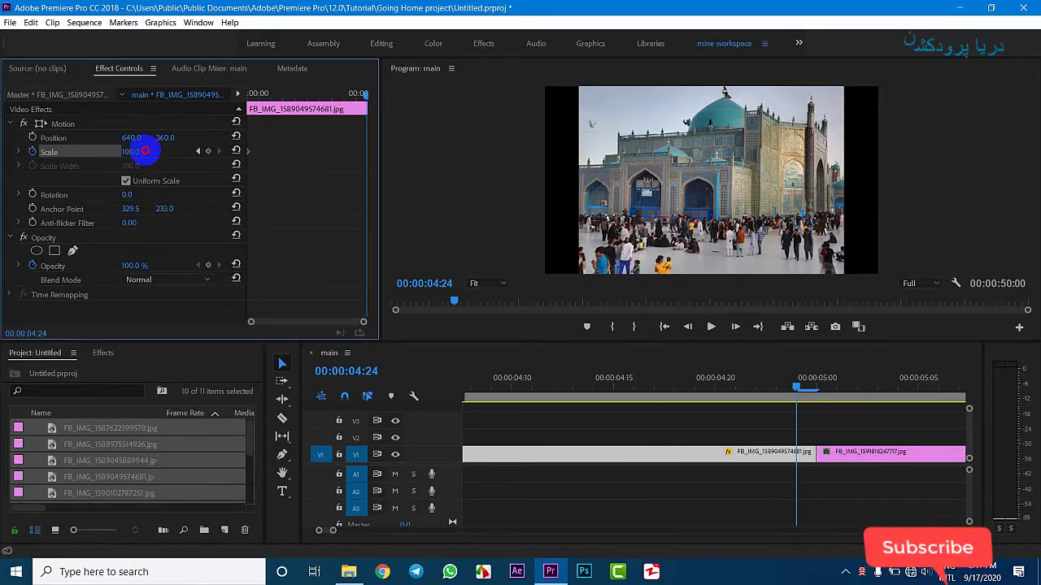
pyautogui.moveTo(145, 151); pyautogui.dragTo(158, 151)
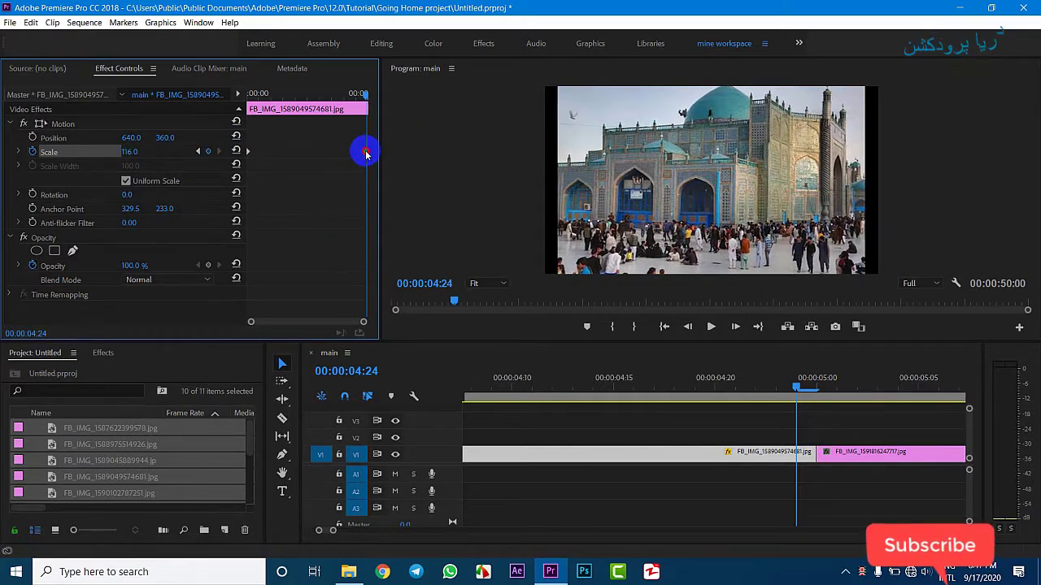
pyautogui.moveTo(366, 155); pyautogui.dragTo(371, 153)
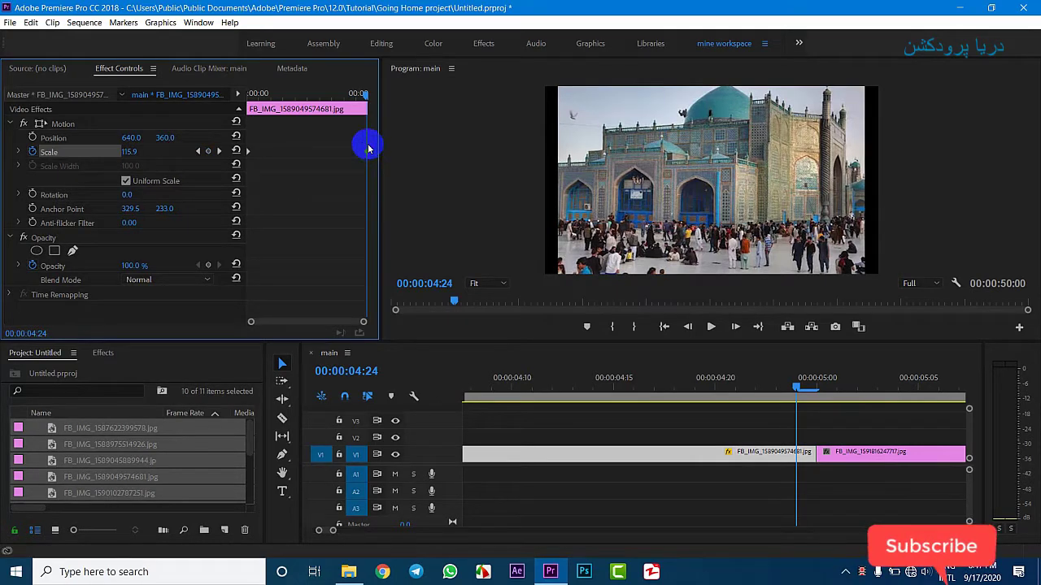
# - Play the sequence from the beginning to preview the first clip's zoom animation
pyautogui.moveTo(365, 95); pyautogui.dragTo(240, 126)
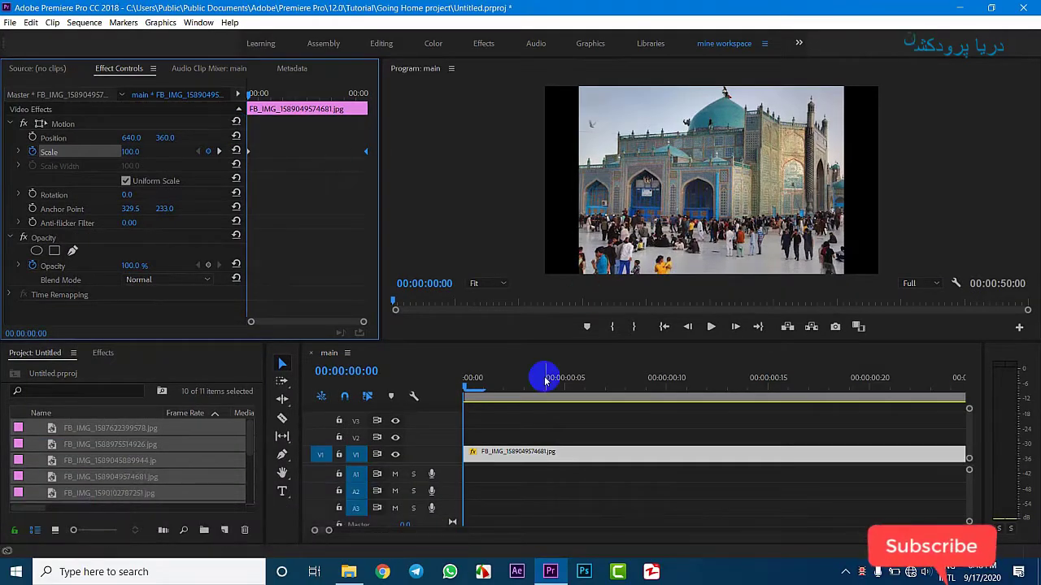
pyautogui.click(551, 437)
pyautogui.press('-')
pyautogui.press('-')
pyautogui.press('-')
pyautogui.press('-')
pyautogui.press('-')
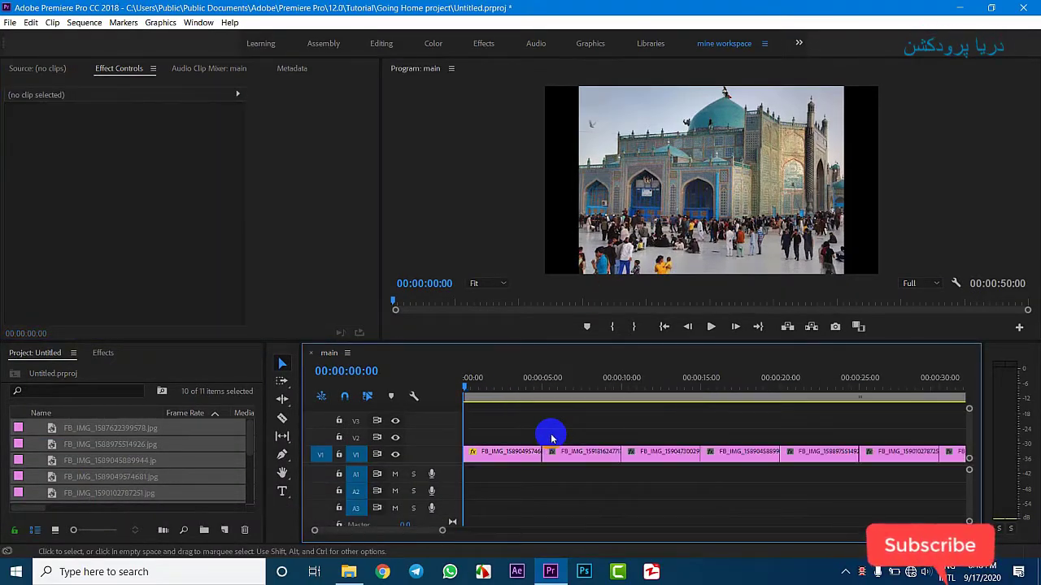
pyautogui.press('space')
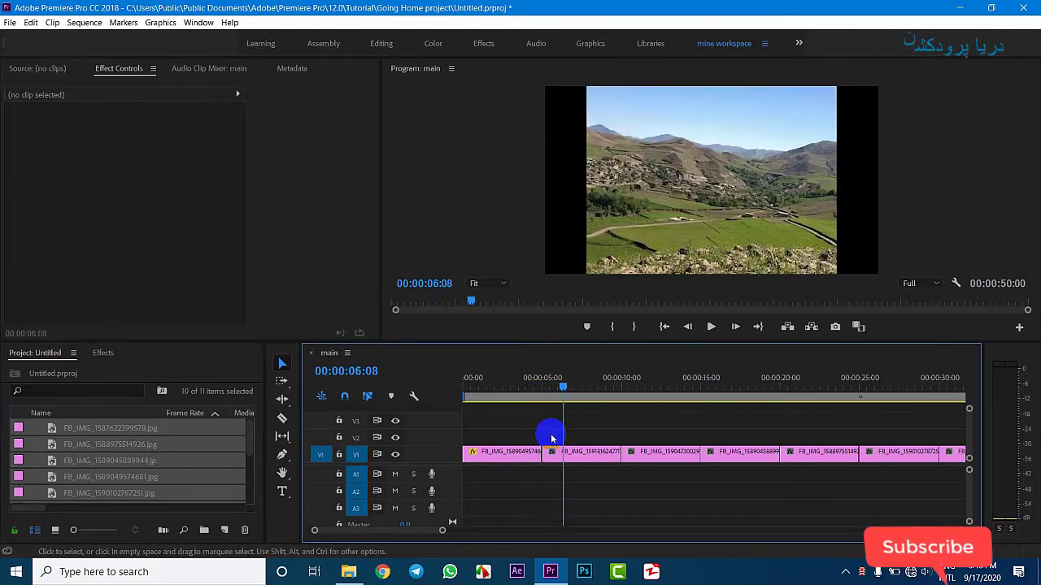
# - Copy the animated first clip on V1
pyautogui.click(490, 381)
pyautogui.click(506, 460)
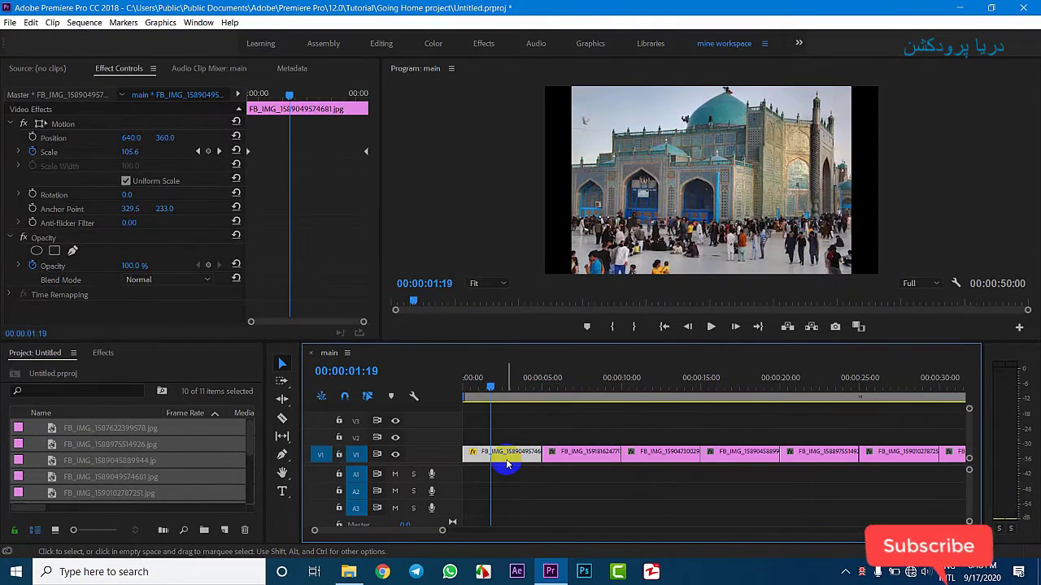
pyautogui.press('-')
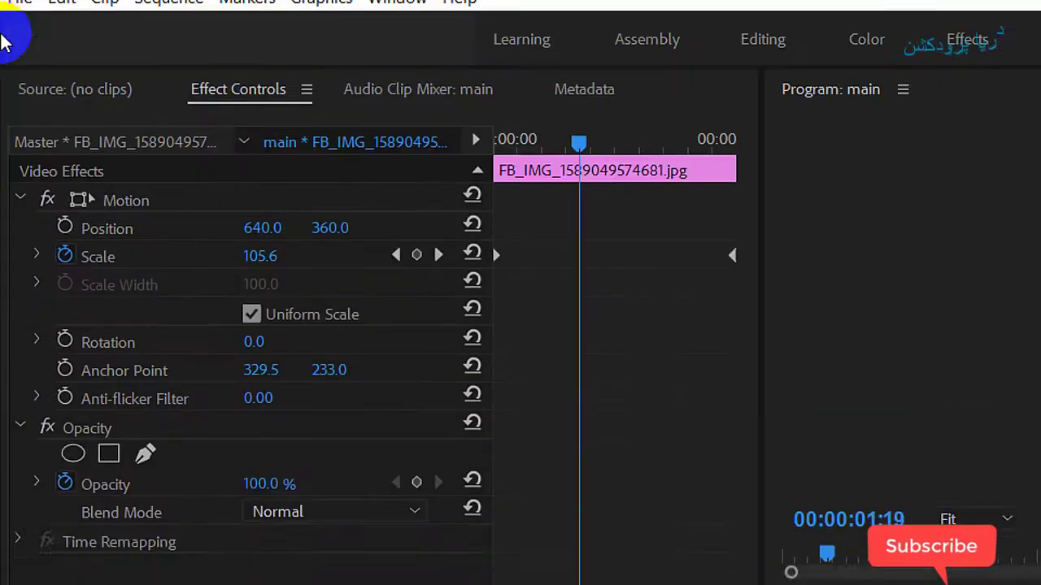
pyautogui.click(61, 44)
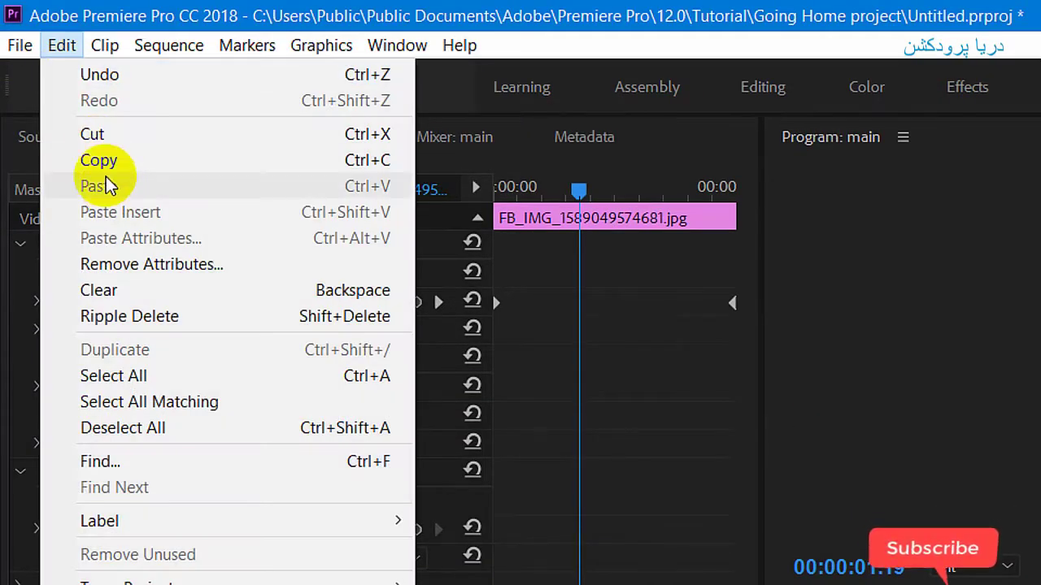
pyautogui.click(97, 160)
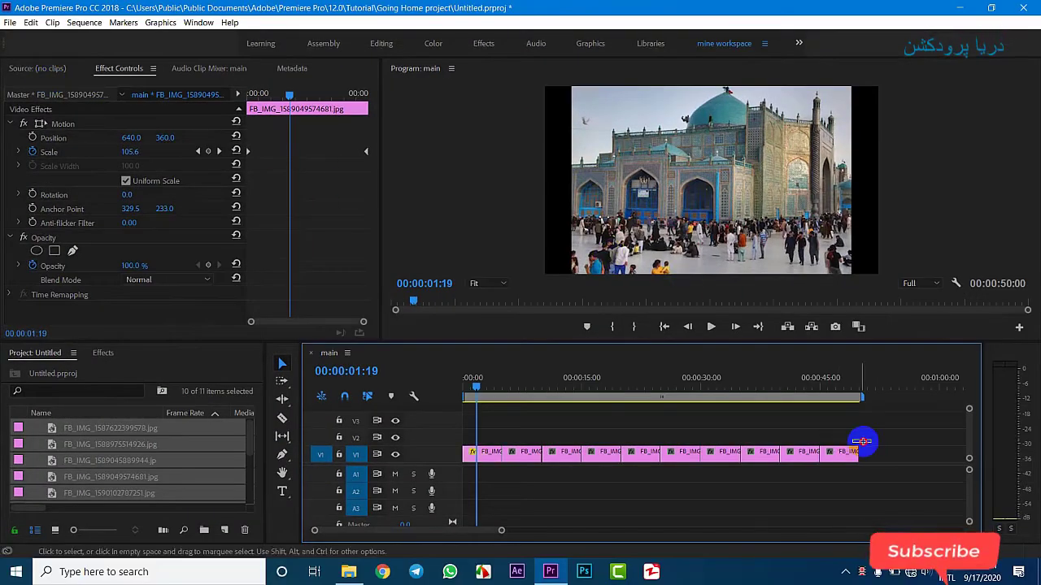
# - Paste the copied first clip's attributes, with Motion included and attribute times scaled, onto all the other photo clips on V1
pyautogui.moveTo(868, 431); pyautogui.dragTo(531, 478)
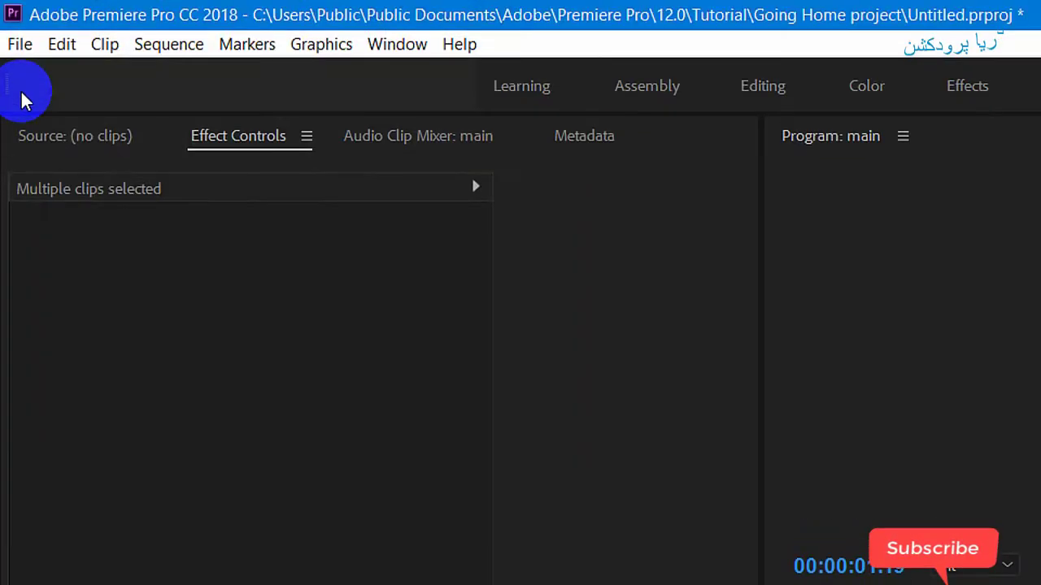
pyautogui.click(61, 46)
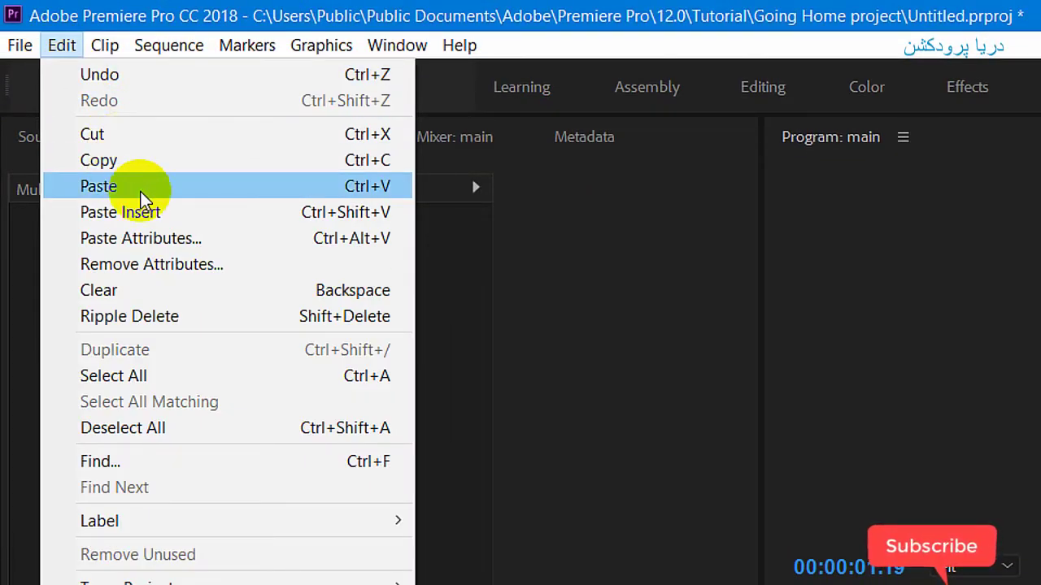
pyautogui.click(167, 242)
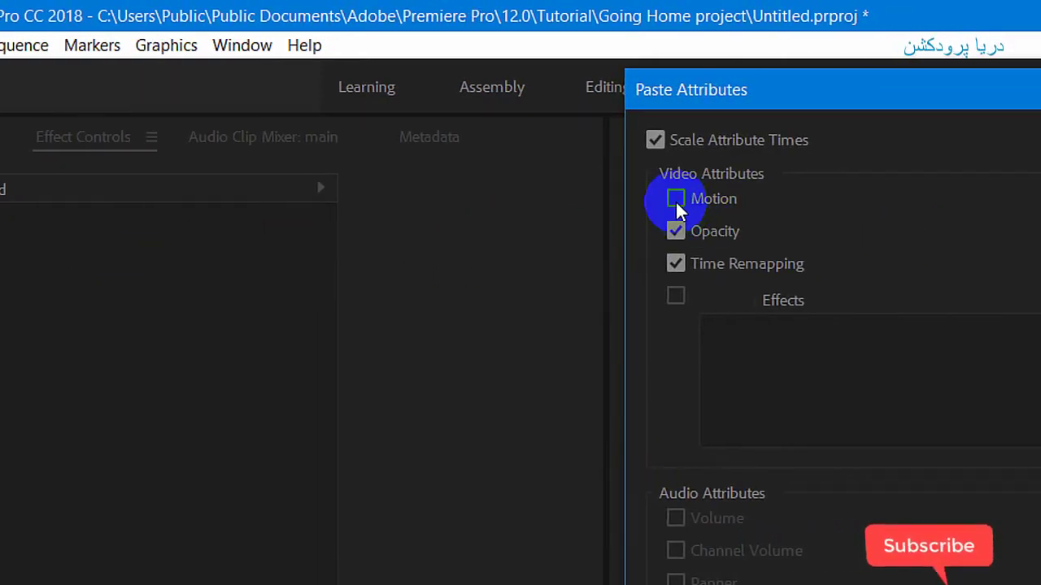
pyautogui.click(675, 200)
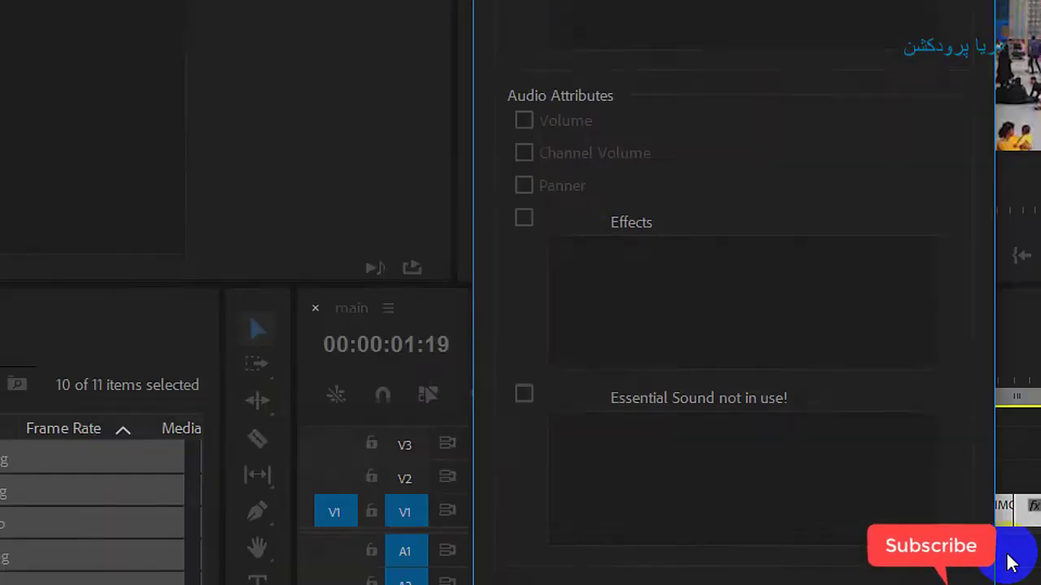
pyautogui.click(719, 439)
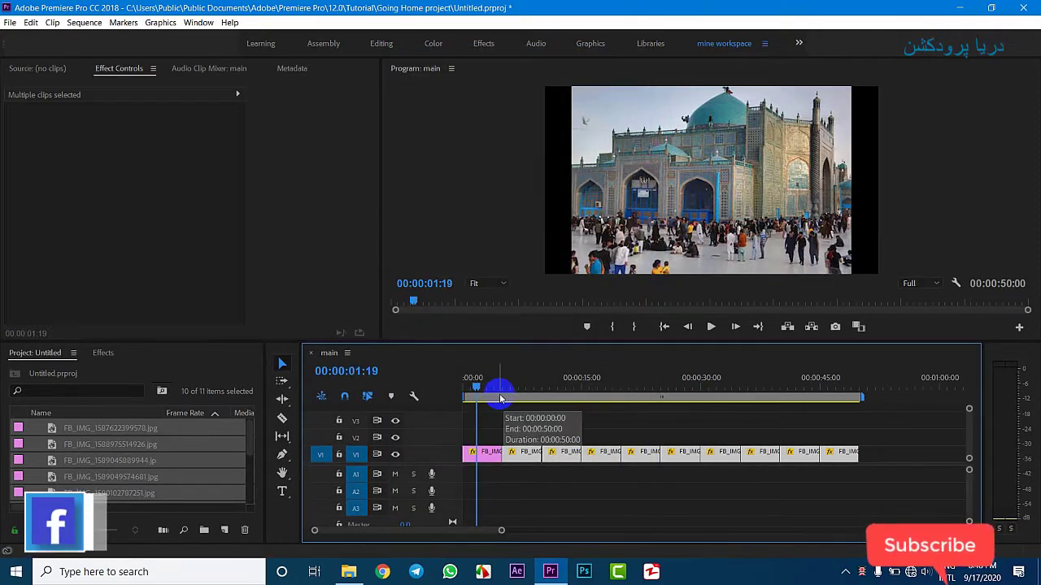
# - Play and scrub the sequence to check the zoom animation on the other photos, then return the playhead to 00:00:00:00
pyautogui.click(711, 327)
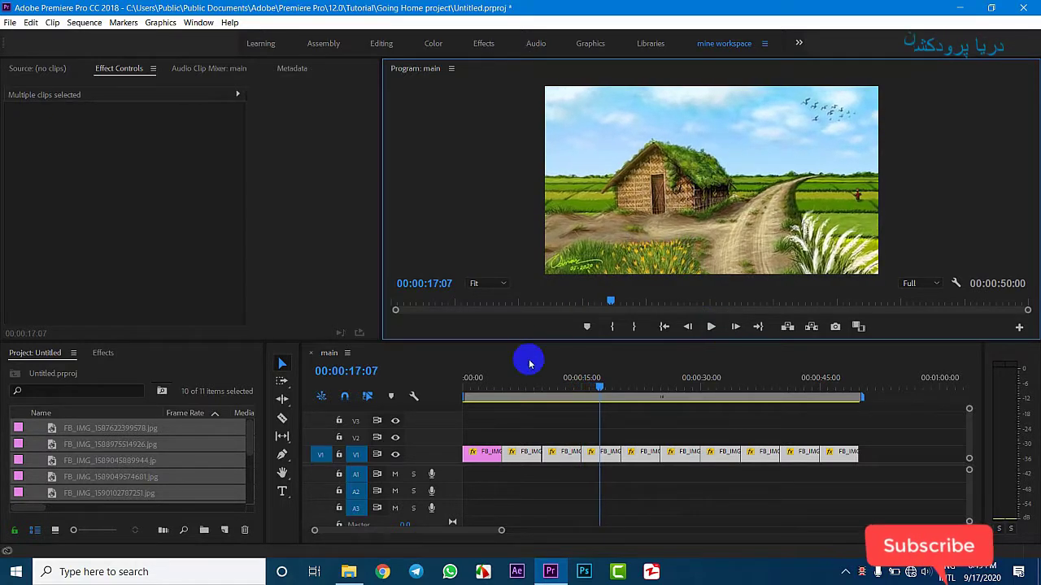
pyautogui.moveTo(602, 380); pyautogui.dragTo(732, 436)
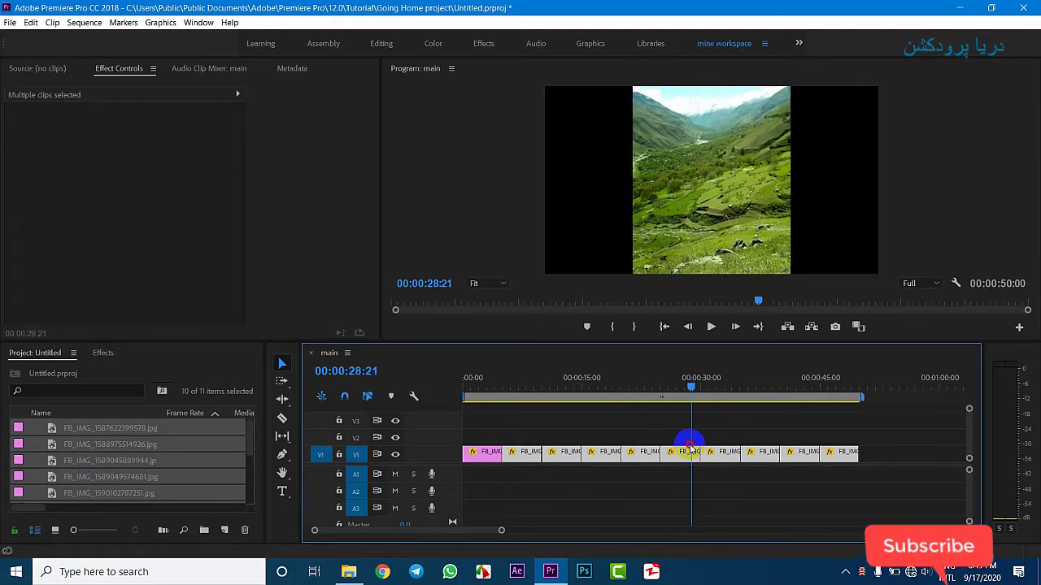
pyautogui.moveTo(667, 452); pyautogui.dragTo(686, 455)
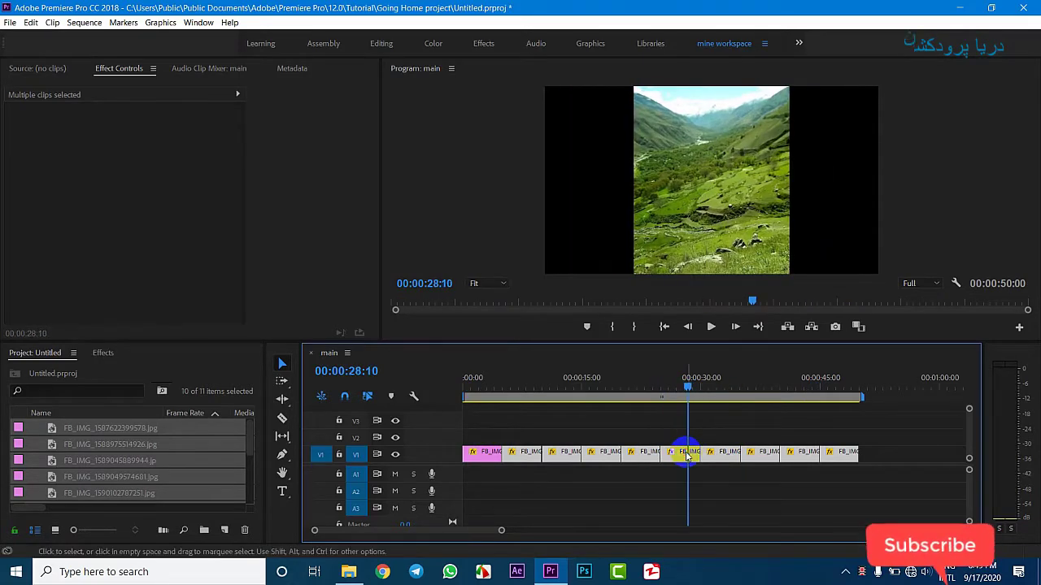
pyautogui.click(884, 445)
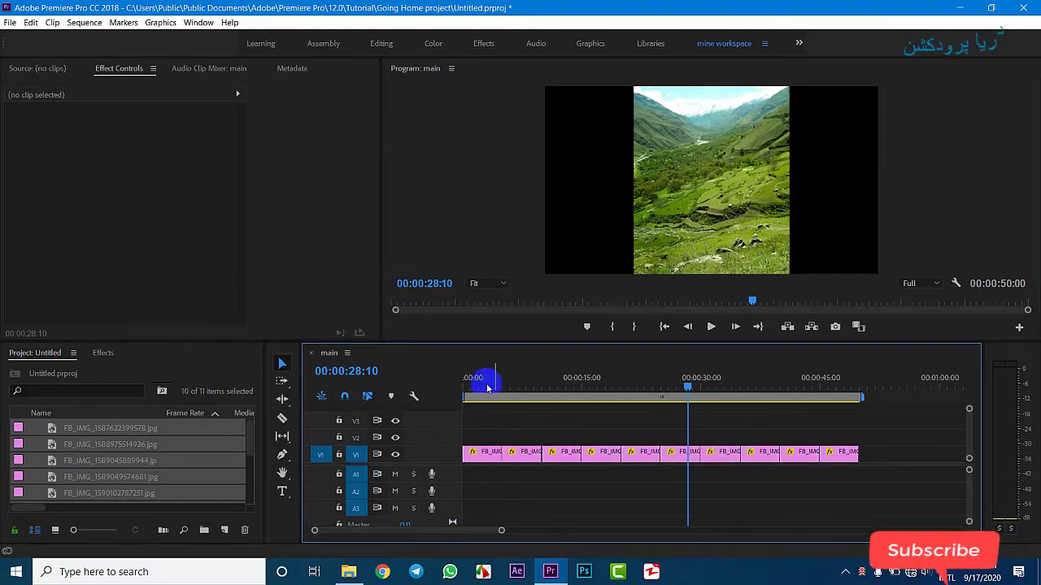
pyautogui.moveTo(501, 386); pyautogui.dragTo(442, 378)
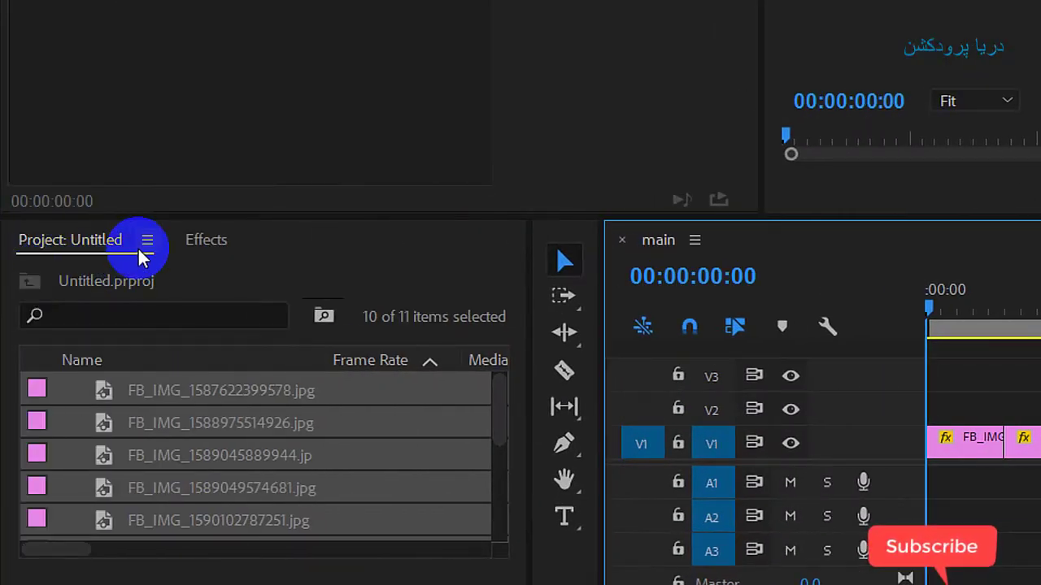
# - Set Cross Dissolve from the Dissolve video transitions as the default transition
pyautogui.click(206, 239)
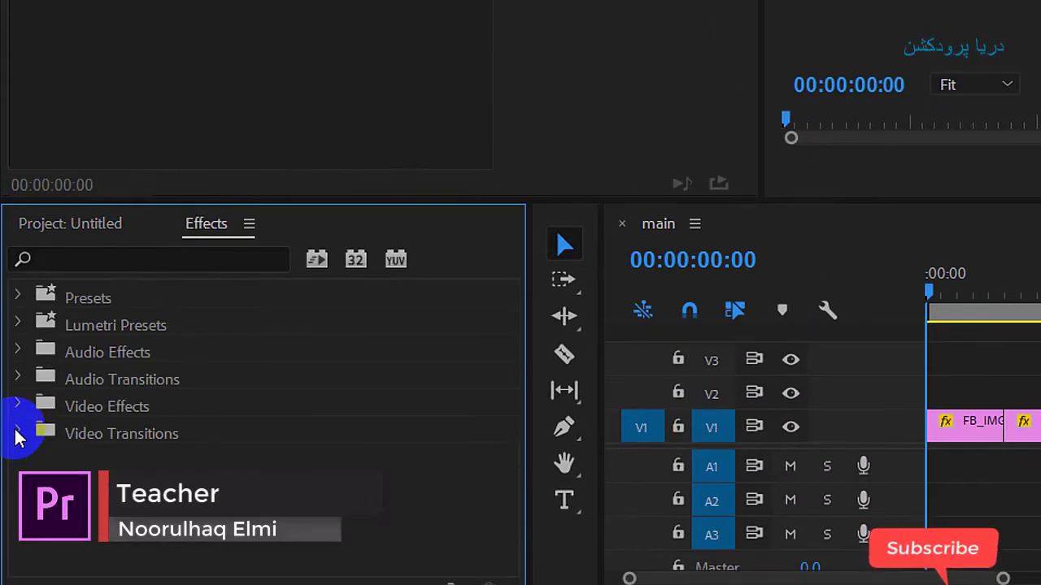
pyautogui.click(18, 434)
pyautogui.click(35, 487)
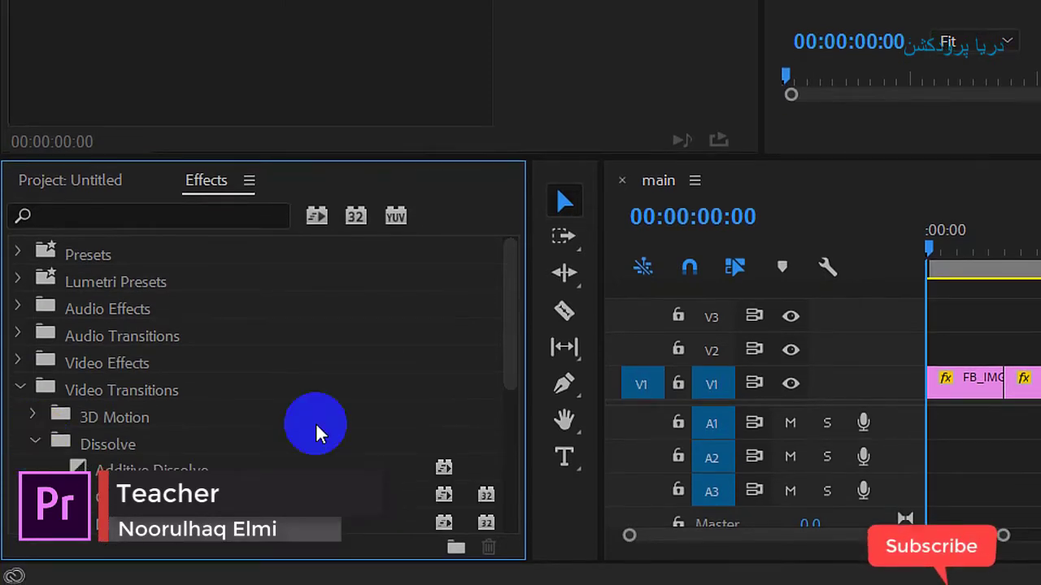
pyautogui.moveTo(513, 348); pyautogui.dragTo(513, 432)
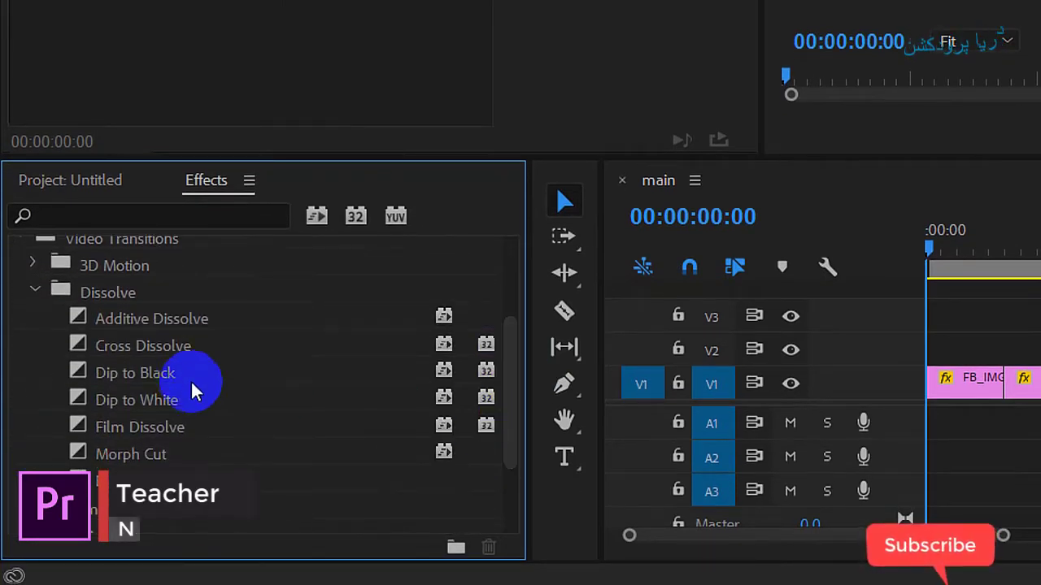
pyautogui.click(162, 348)
pyautogui.rightClick(165, 349)
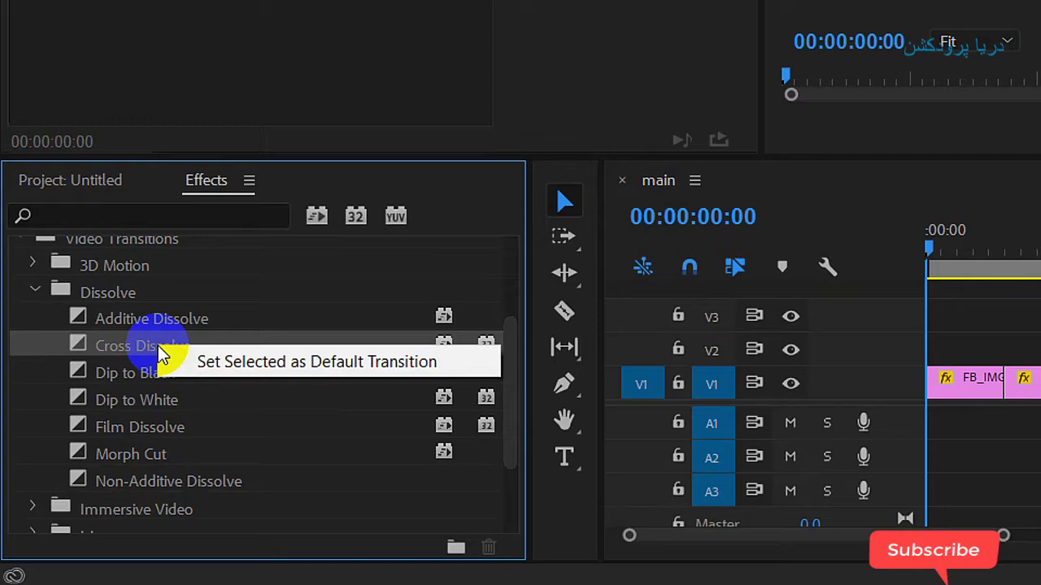
pyautogui.click(283, 366)
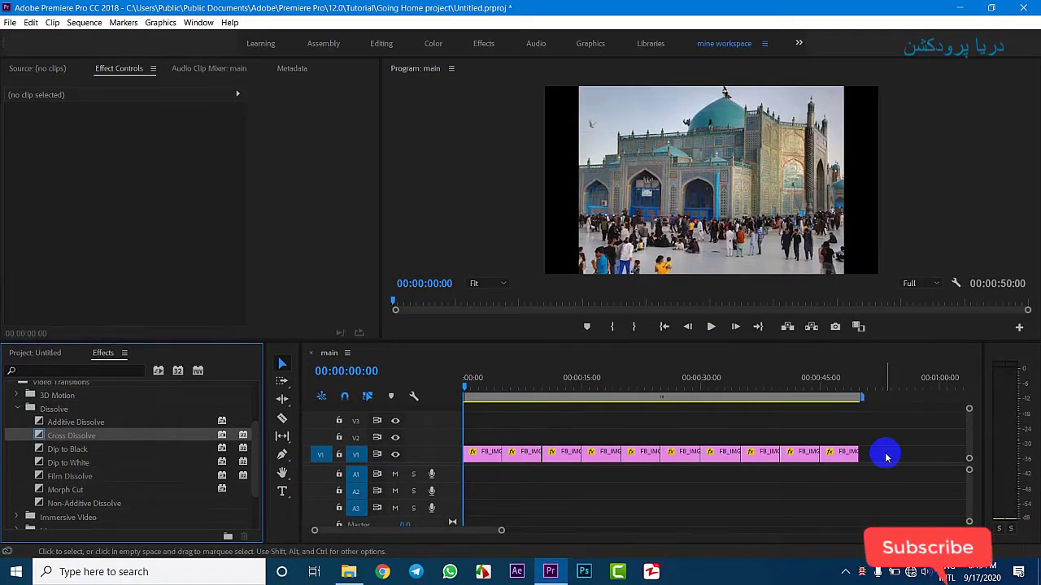
# - Apply the default video transition to all the photo clips on V1
pyautogui.moveTo(885, 438); pyautogui.dragTo(399, 487)
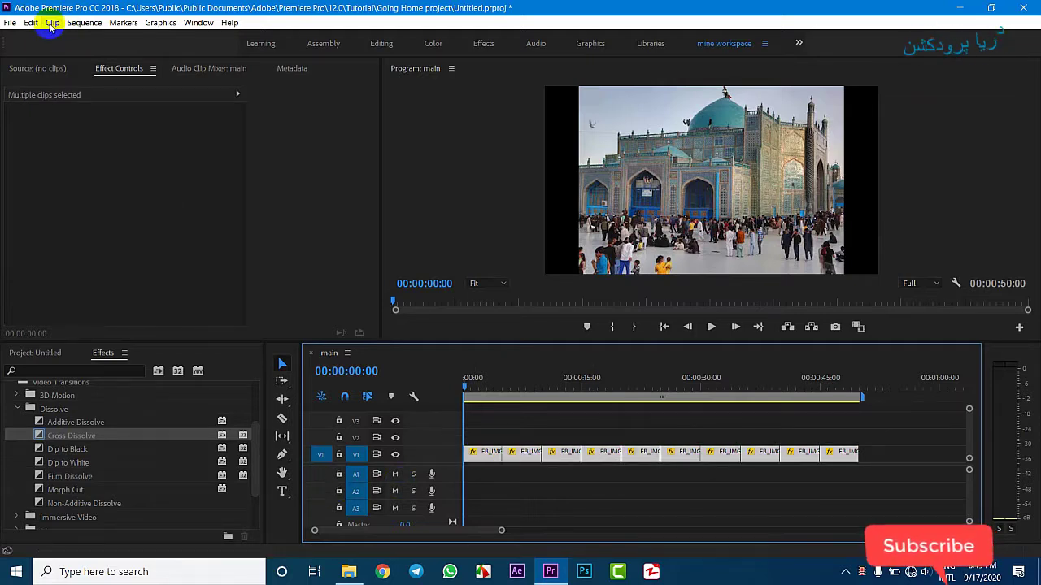
pyautogui.click(81, 23)
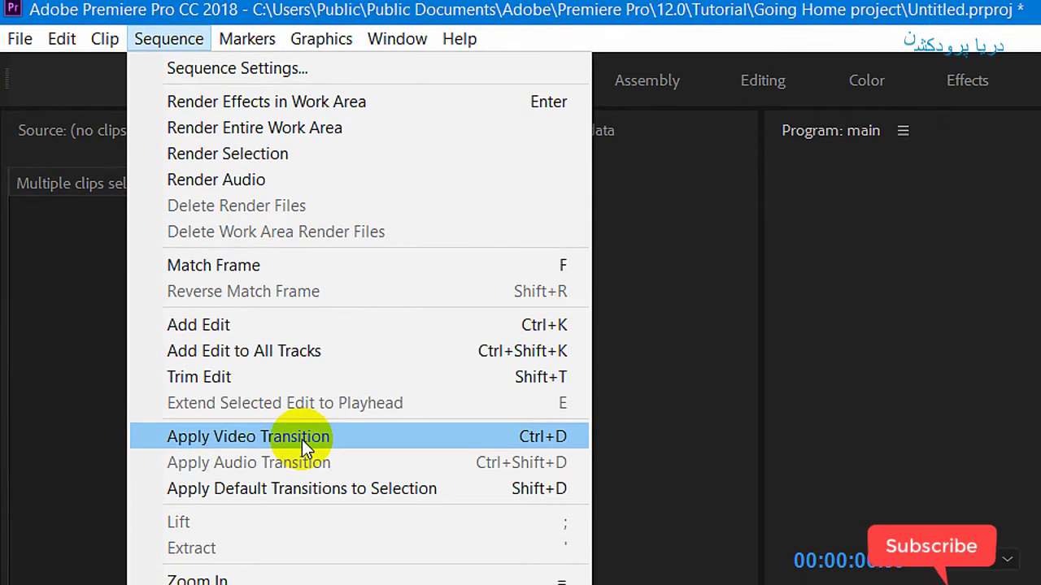
pyautogui.click(301, 440)
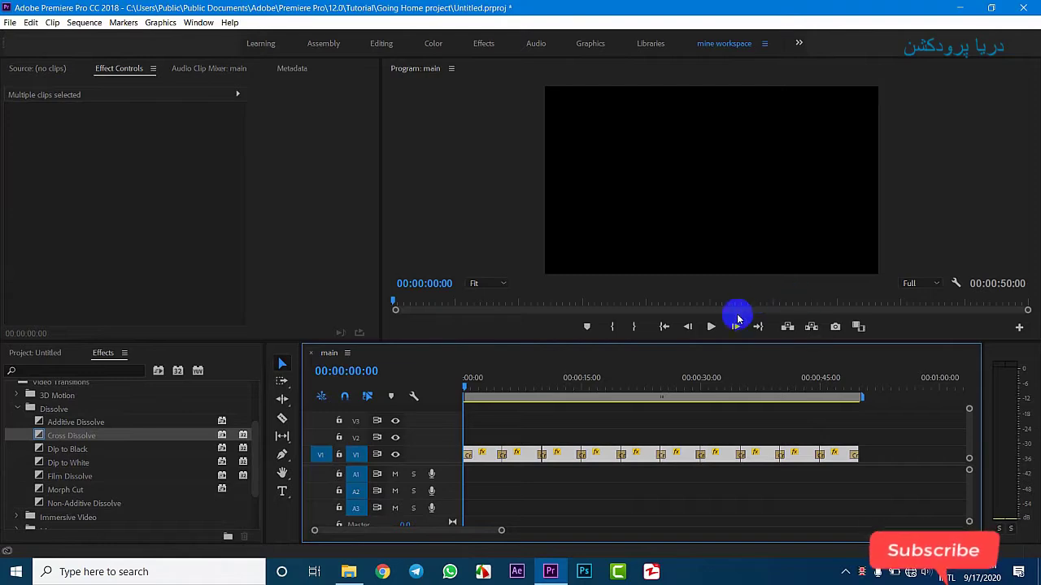
# - Play the sequence in an enlarged Program monitor and scrub through it to check the transitions and the portrait photo
pyautogui.click(711, 326)
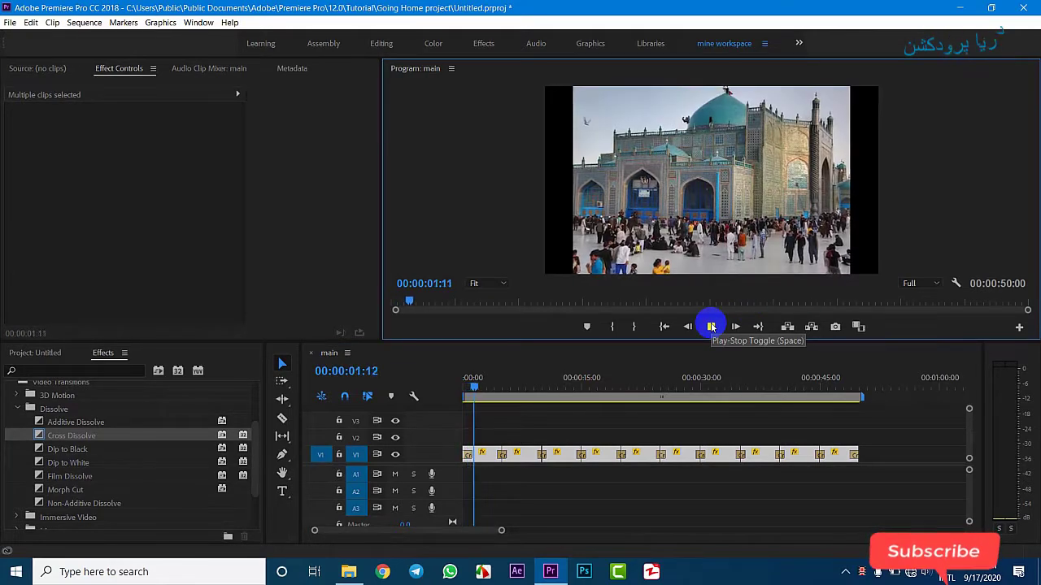
pyautogui.press('`')
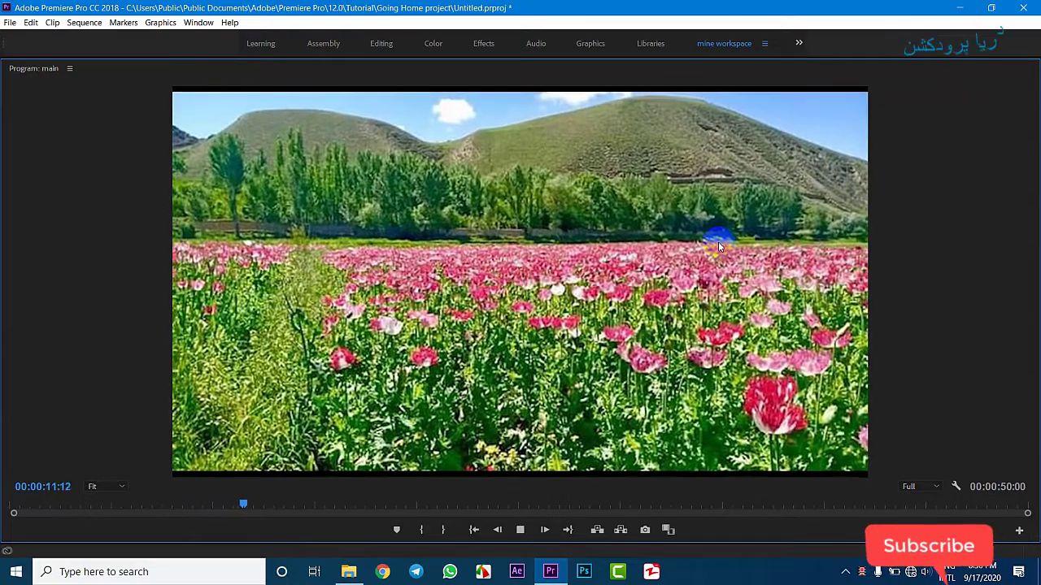
pyautogui.press('`')
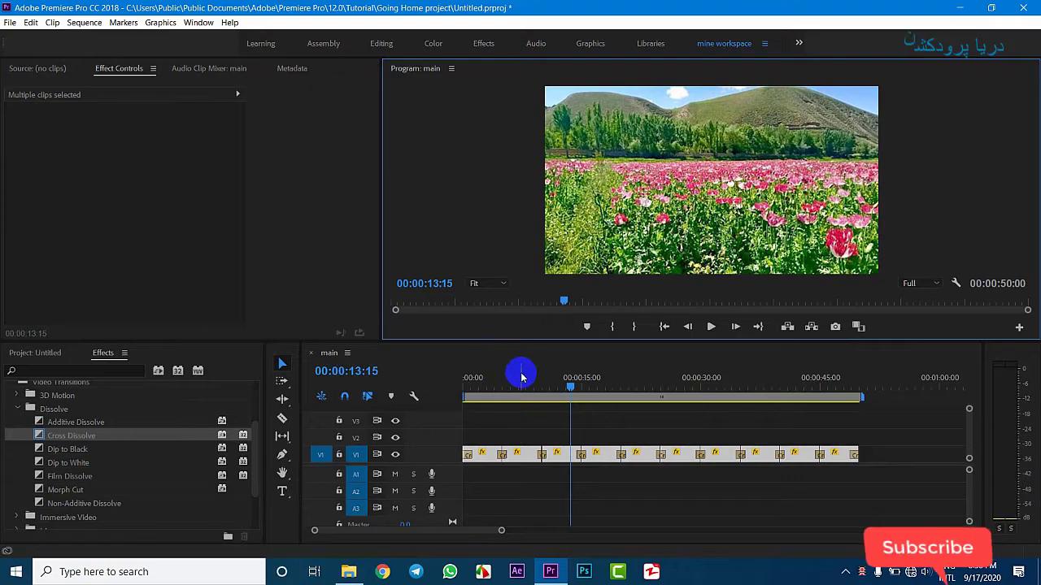
pyautogui.moveTo(522, 377); pyautogui.dragTo(683, 461)
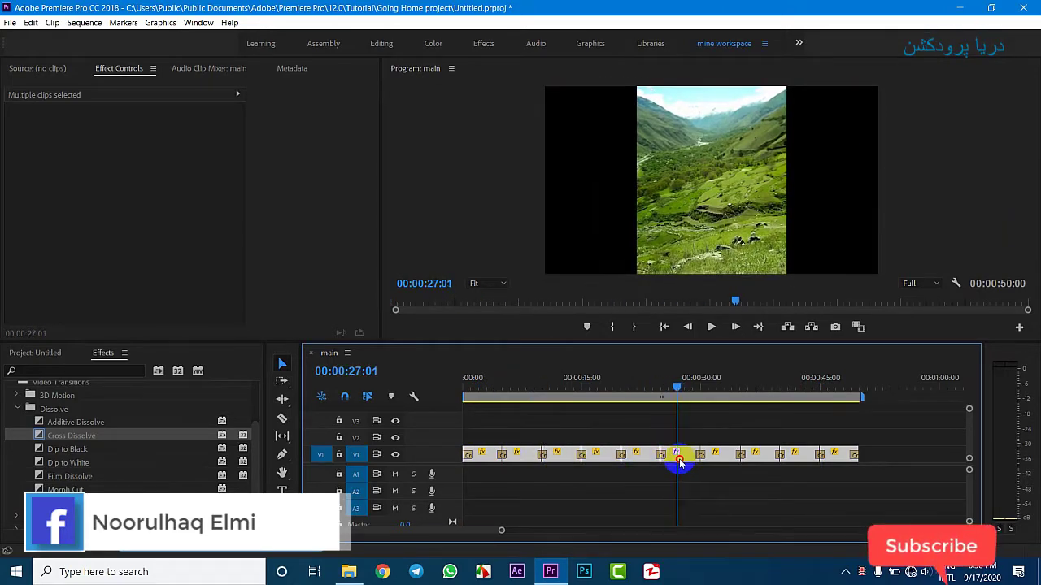
# - Nest all the photo clips on V1 into a sequence named "all images"
pyautogui.moveTo(899, 453); pyautogui.dragTo(365, 478)
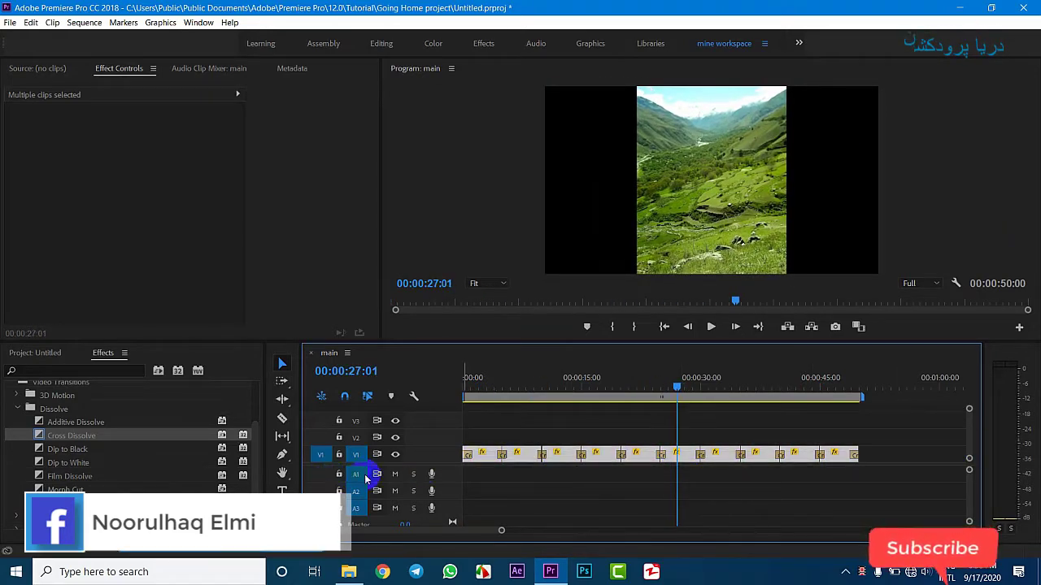
pyautogui.rightClick(596, 457)
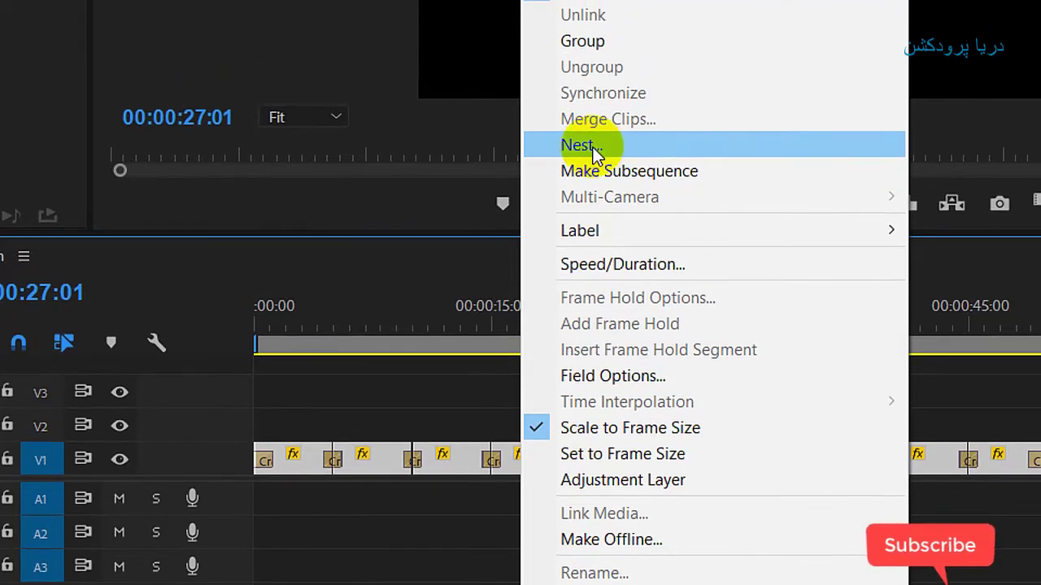
pyautogui.click(582, 148)
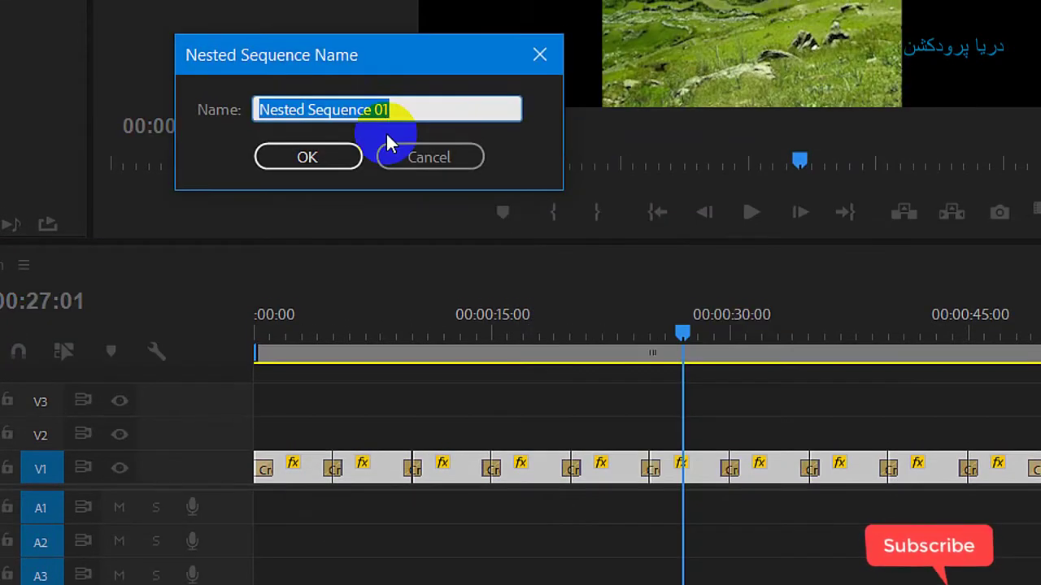
pyautogui.moveTo(389, 103); pyautogui.dragTo(309, 102)
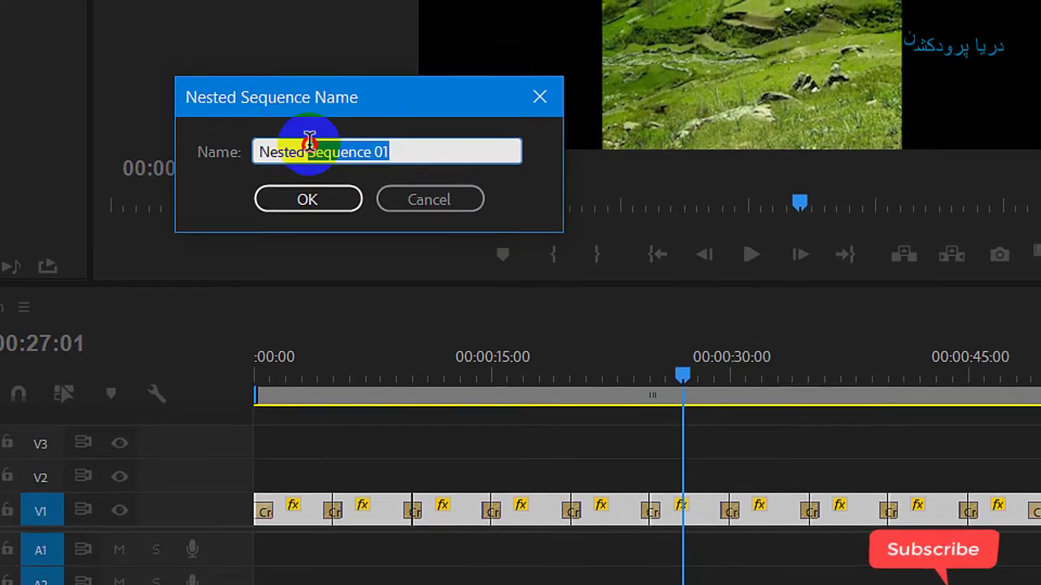
pyautogui.moveTo(308, 139); pyautogui.dragTo(211, 153)
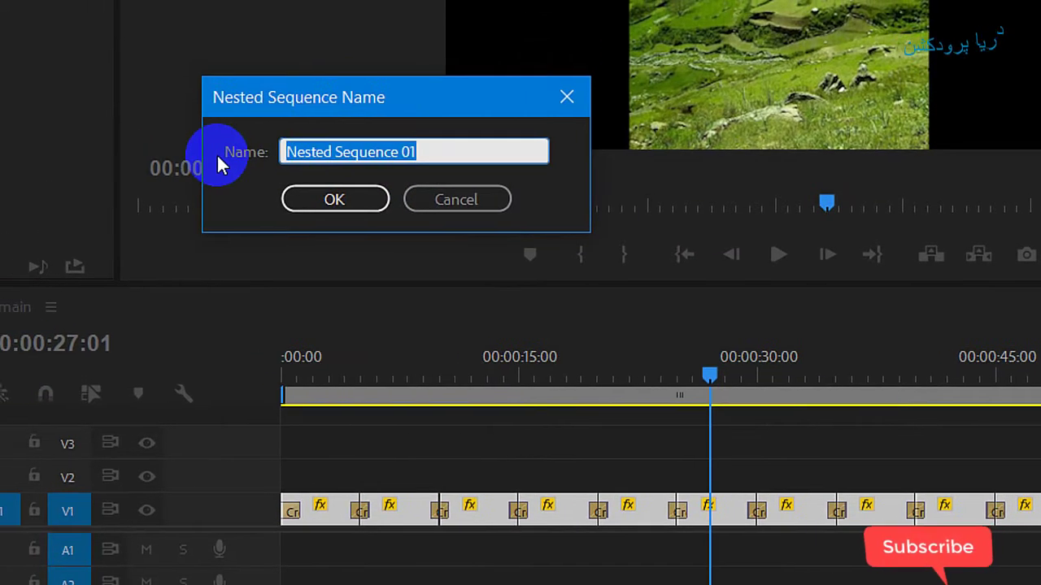
pyautogui.write('all images')
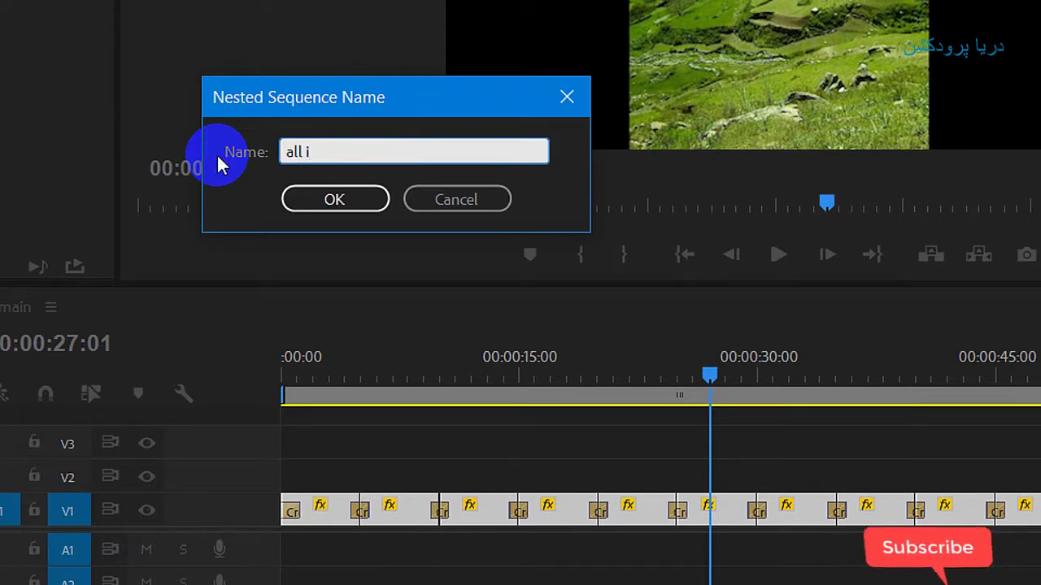
pyautogui.click(322, 205)
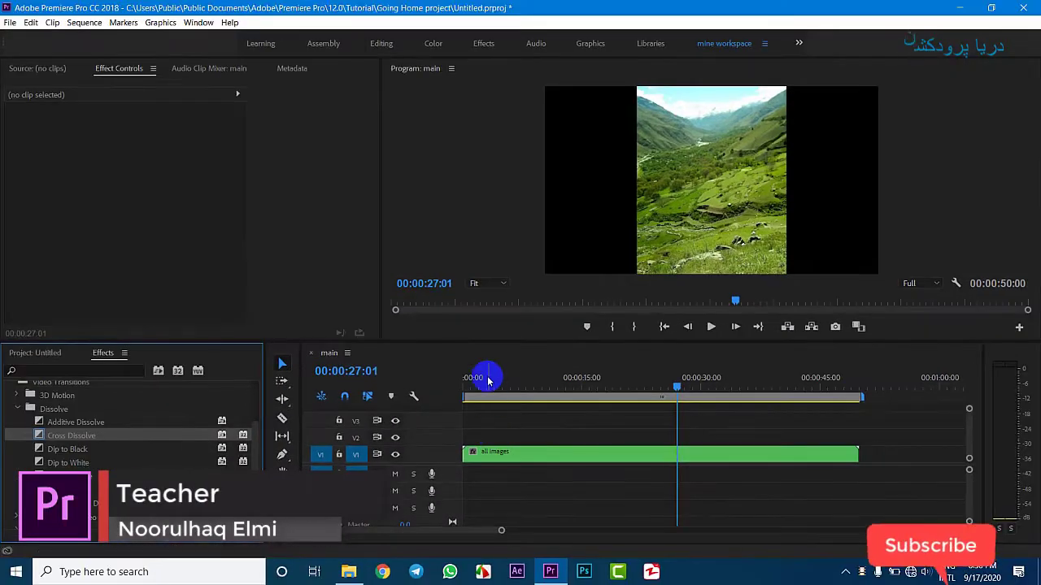
# - Duplicate the "all images" nested clip from V1 onto V2, directly above the original
pyautogui.moveTo(487, 376); pyautogui.dragTo(679, 443)
pyautogui.click(685, 460)
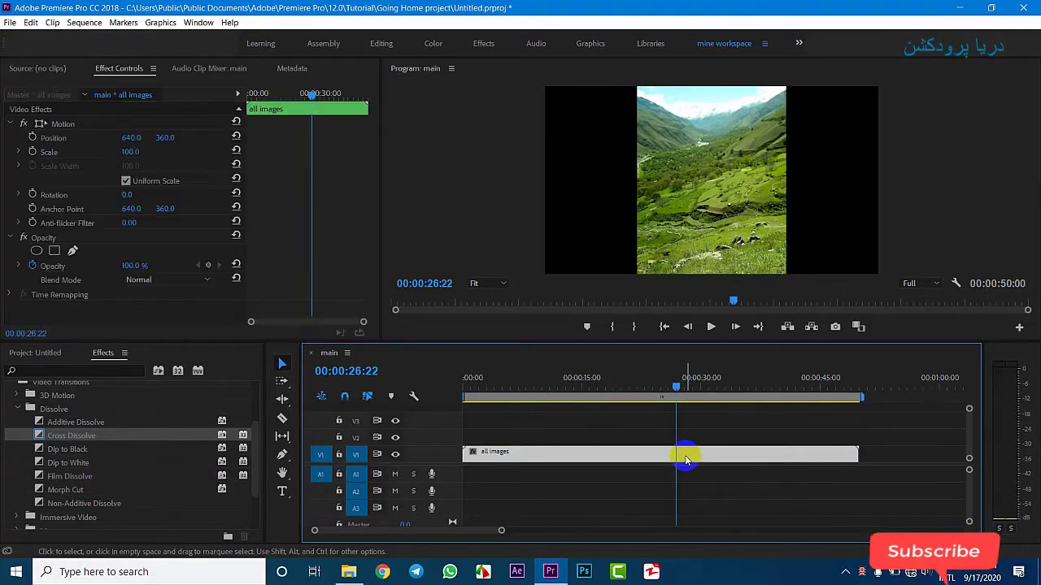
pyautogui.moveTo(685, 457); pyautogui.dragTo(685, 440)
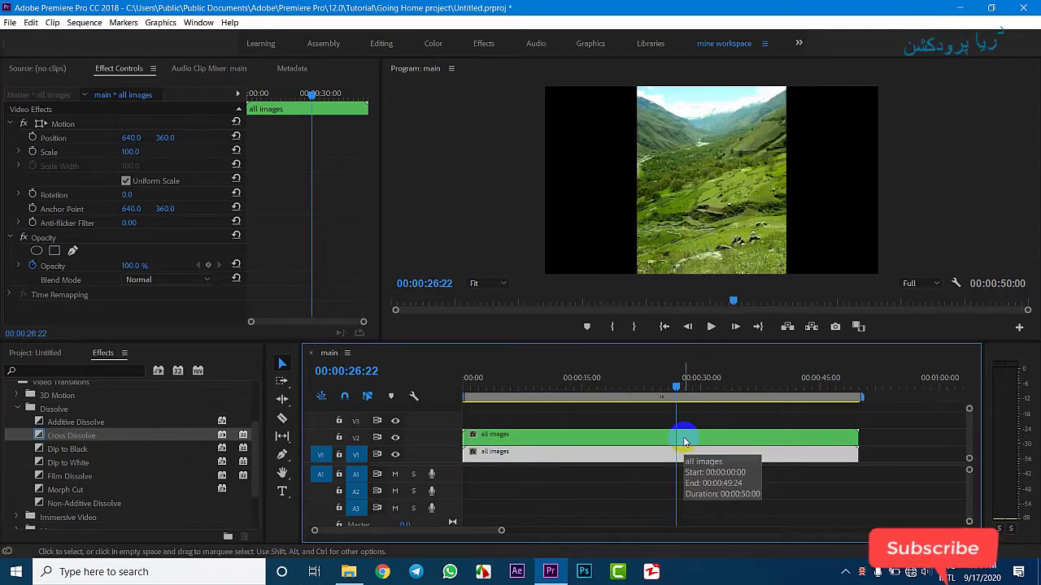
pyautogui.click(686, 454)
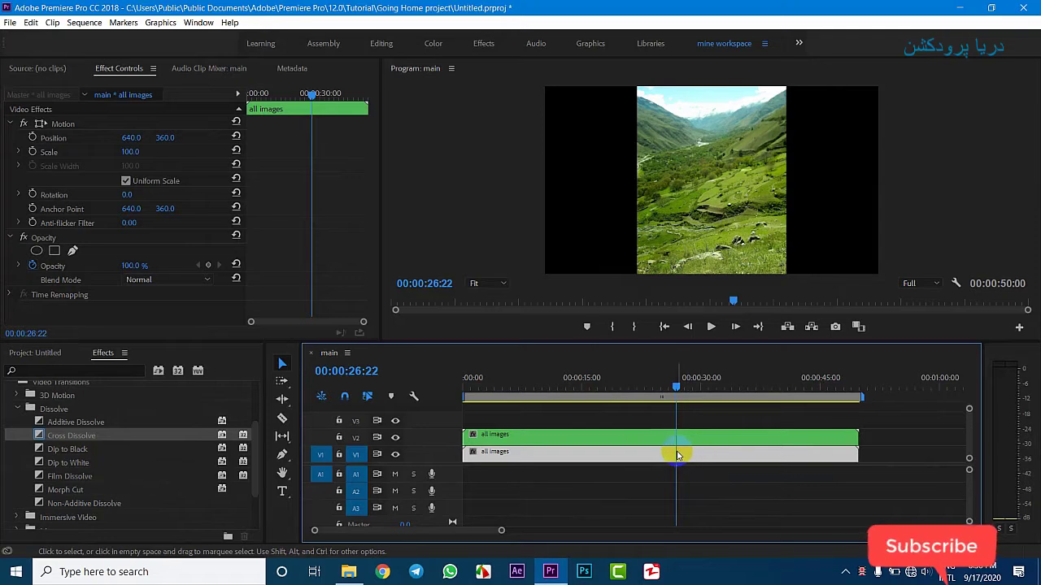
pyautogui.click(688, 441)
# - Set the Scale of the "all images" clip on V1 to 226 so it fills the frame behind the V2 copy
pyautogui.click(687, 458)
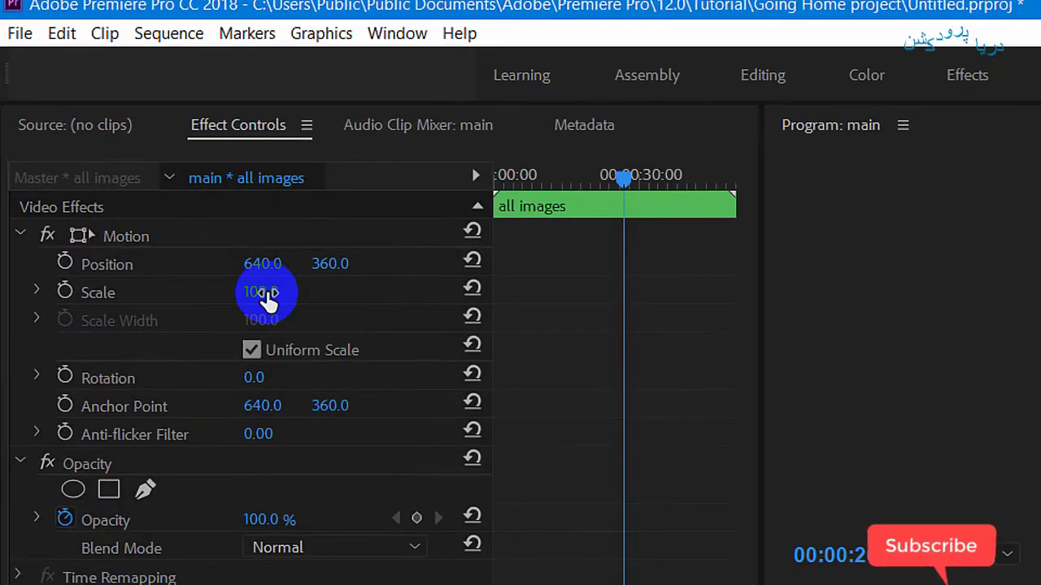
pyautogui.click(262, 291)
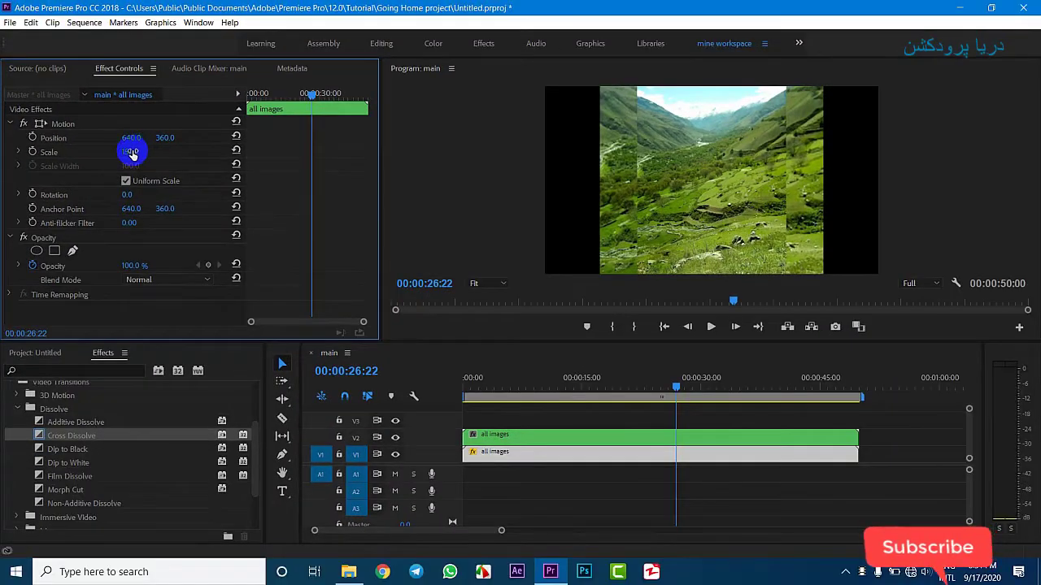
pyautogui.moveTo(131, 152); pyautogui.dragTo(196, 171)
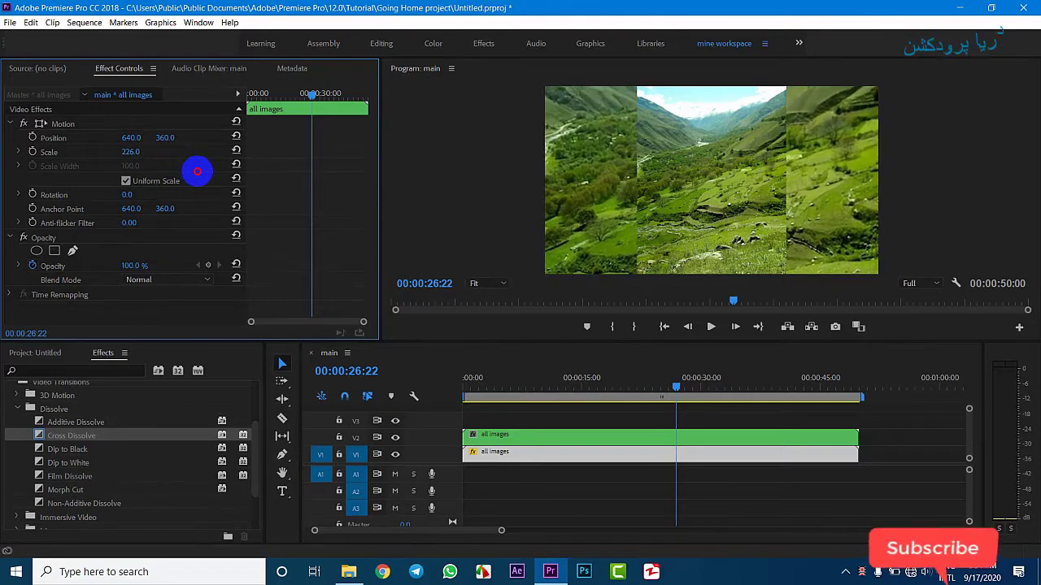
# - Apply the Fast Blur video effect to the "all images" clip on V1 and set its Blurriness to 21
pyautogui.moveTo(486, 378); pyautogui.dragTo(673, 393)
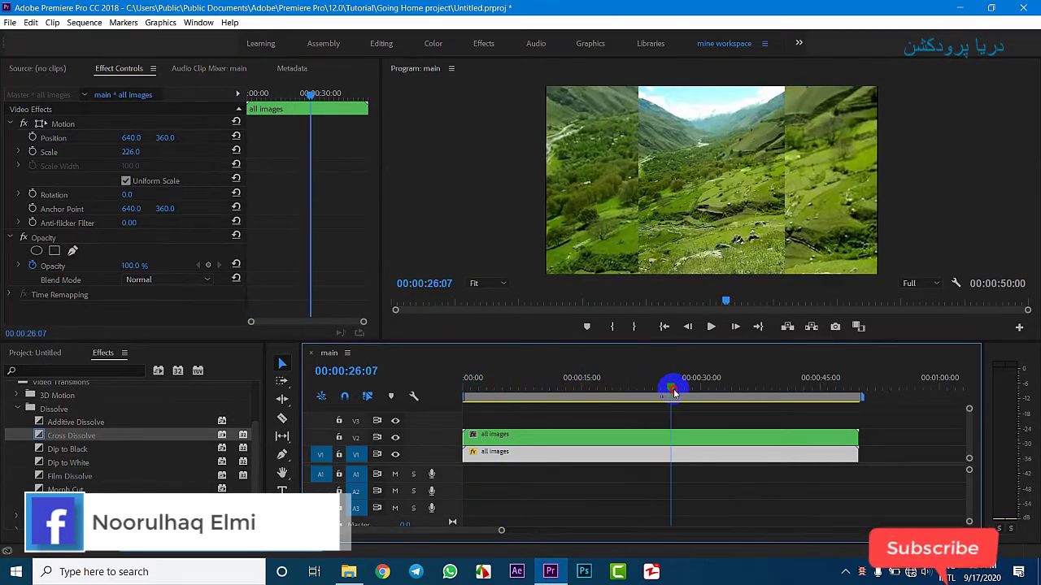
pyautogui.click(633, 486)
pyautogui.click(637, 456)
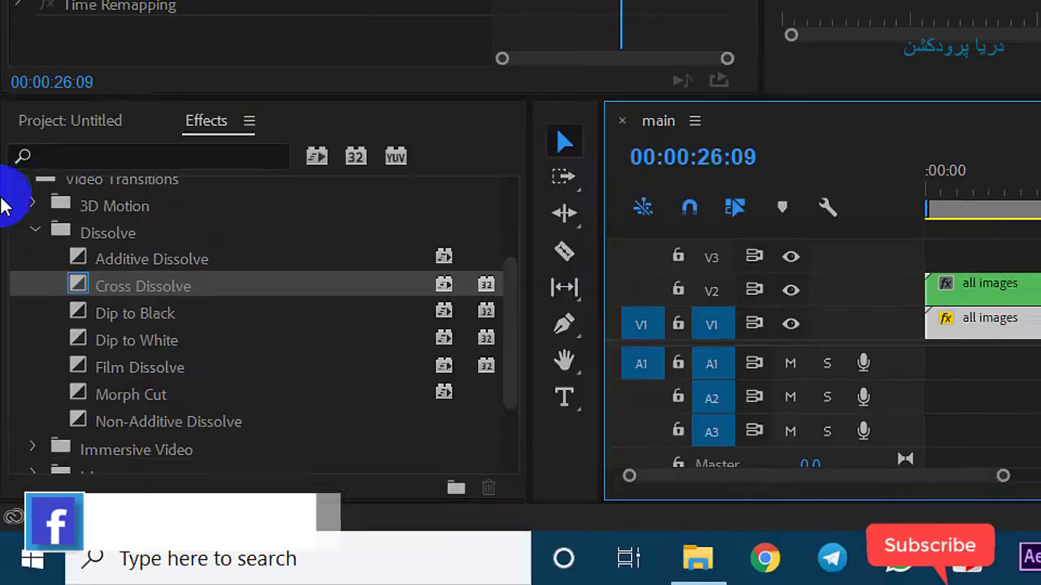
pyautogui.click(111, 154)
pyautogui.write('f')
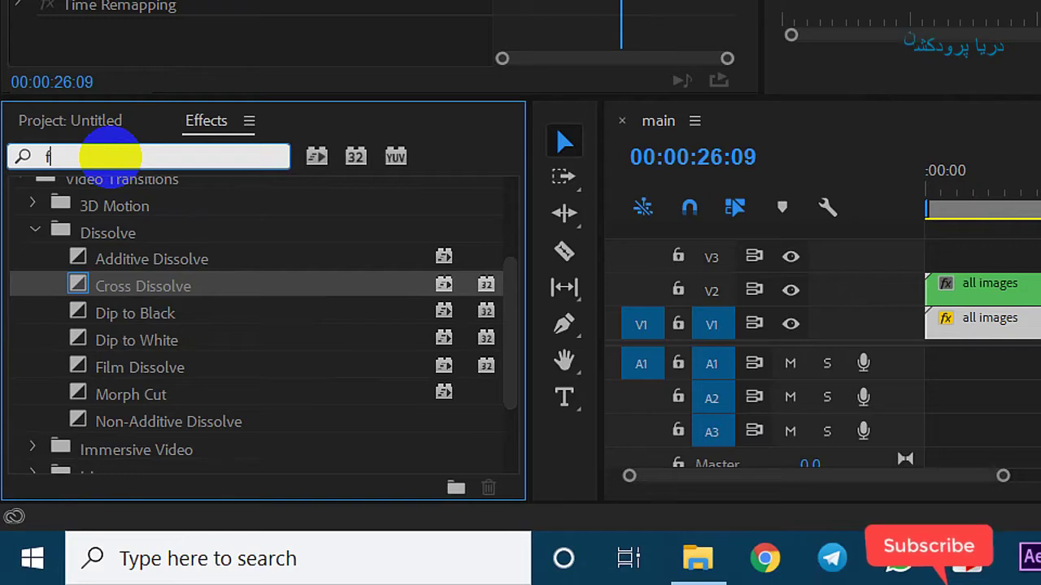
pyautogui.write('ast blur')
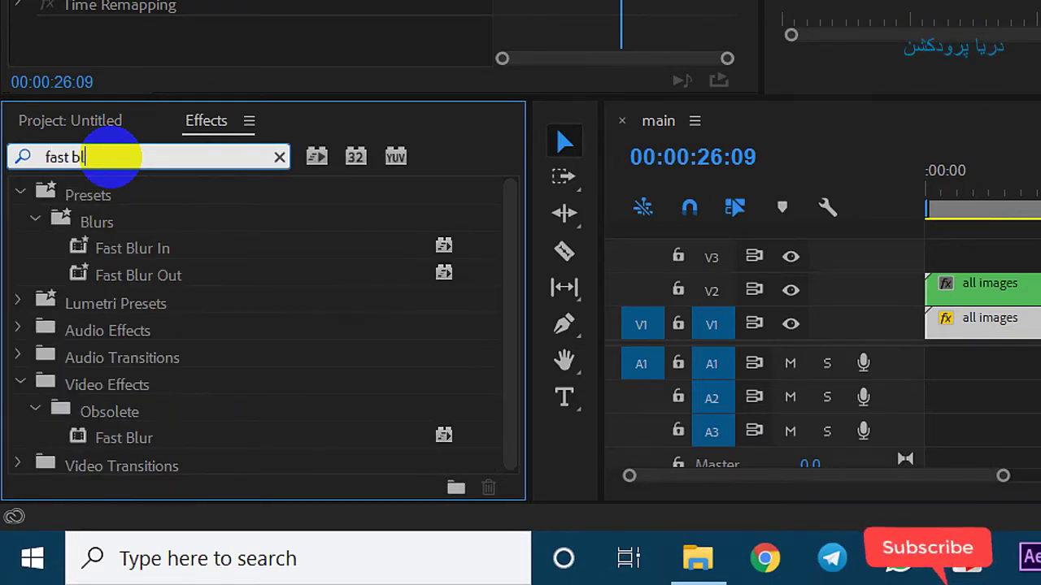
pyautogui.click(122, 439)
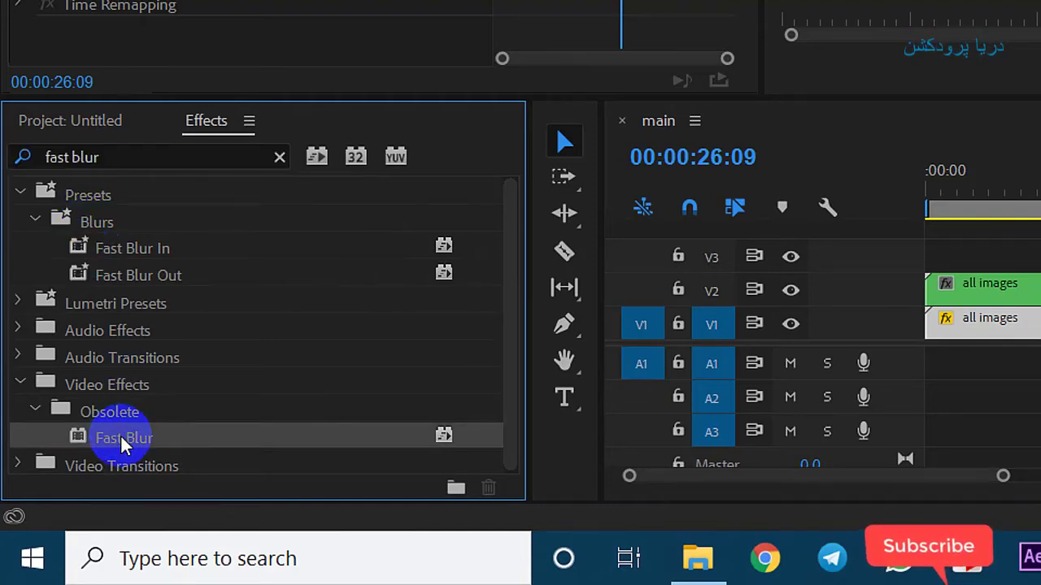
pyautogui.moveTo(122, 443); pyautogui.dragTo(1040, 319)
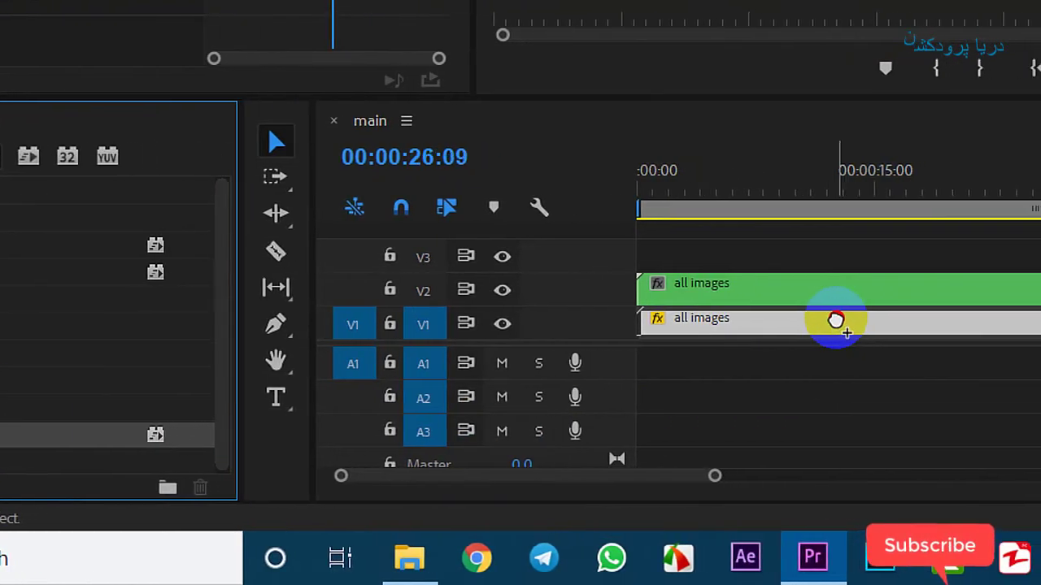
pyautogui.moveTo(836, 320); pyautogui.dragTo(826, 325)
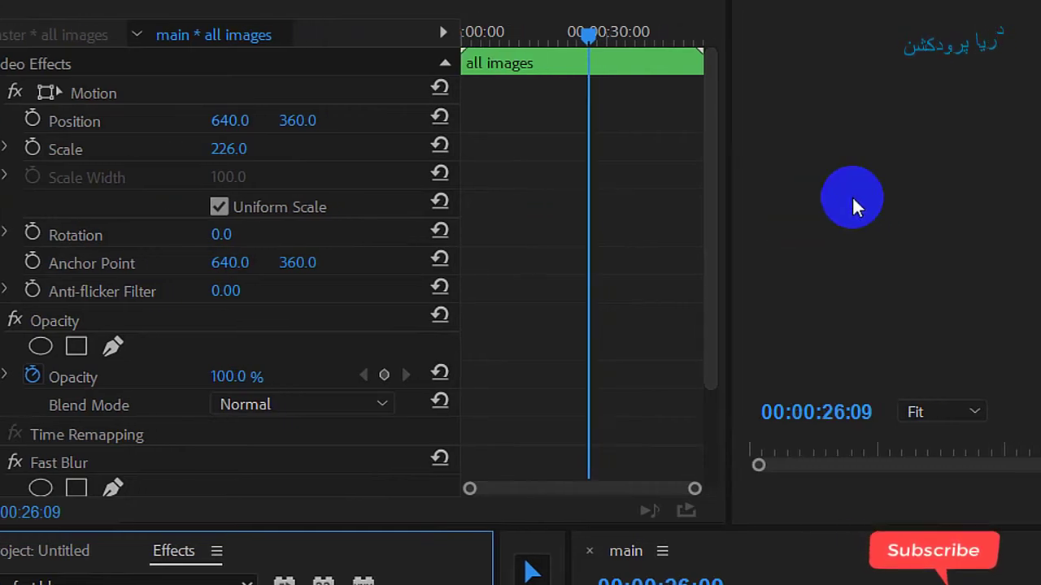
pyautogui.moveTo(703, 164); pyautogui.dragTo(702, 397)
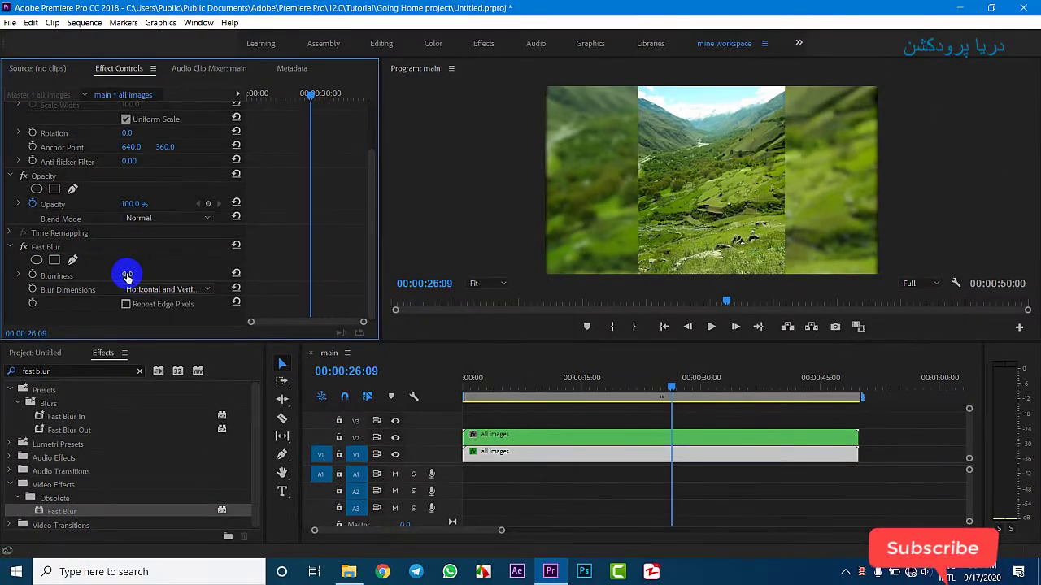
pyautogui.moveTo(127, 276); pyautogui.dragTo(149, 278)
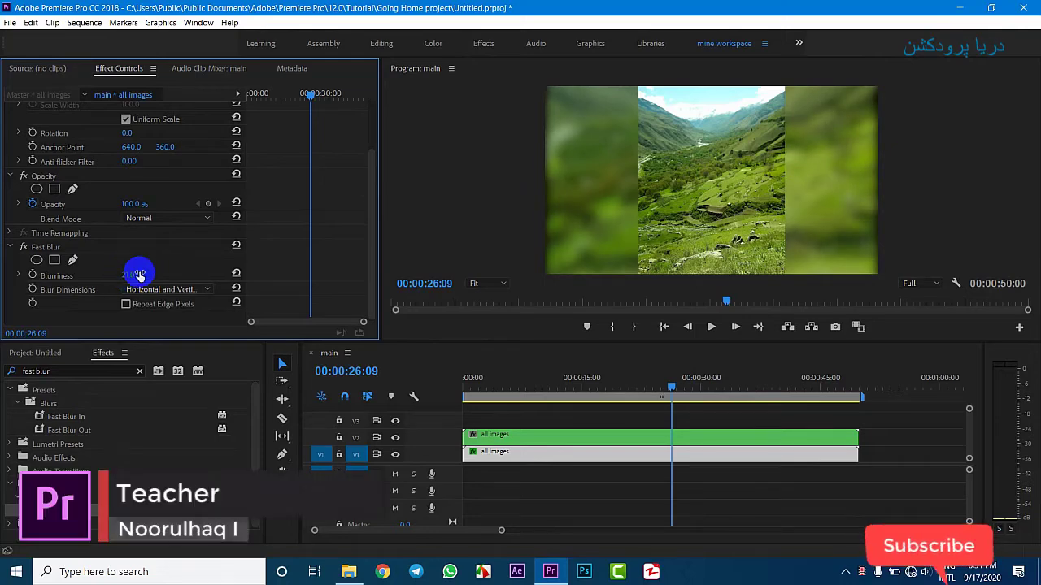
# - Play the sequence from the start in an enlarged Program monitor to check the blurred background behind the photos
pyautogui.moveTo(541, 382); pyautogui.dragTo(422, 386)
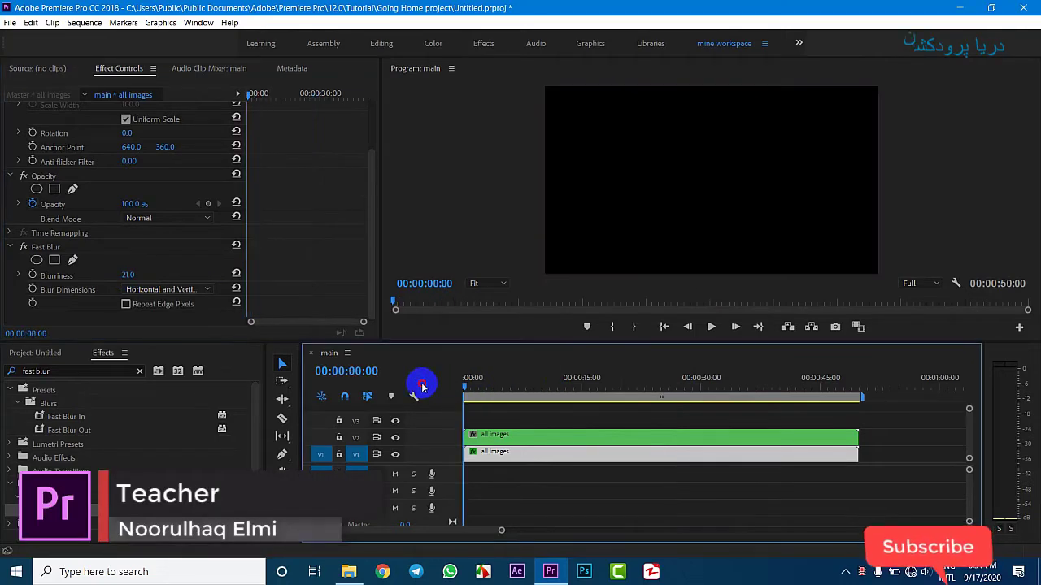
pyautogui.press('space')
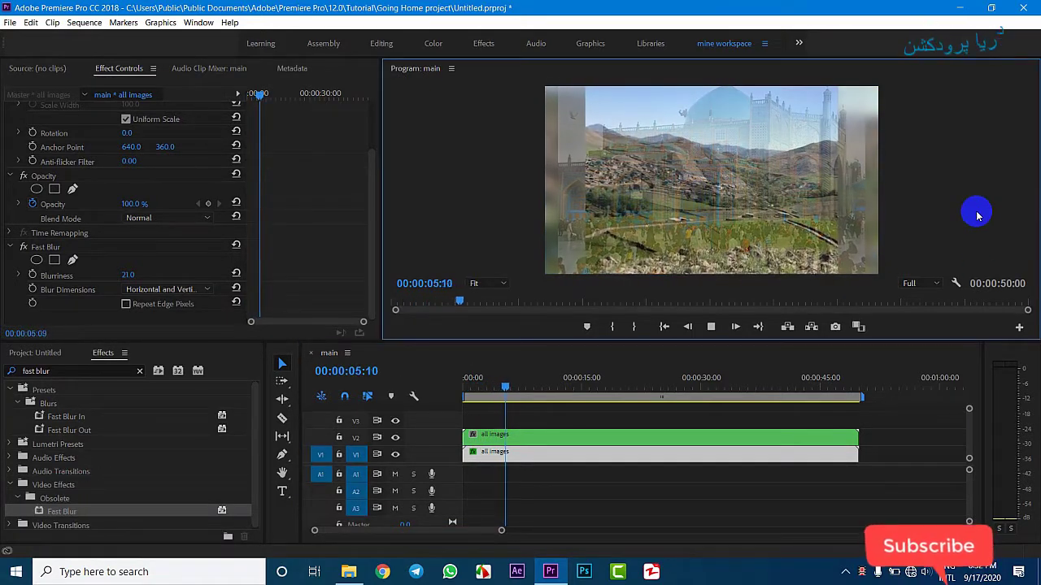
pyautogui.press('`')
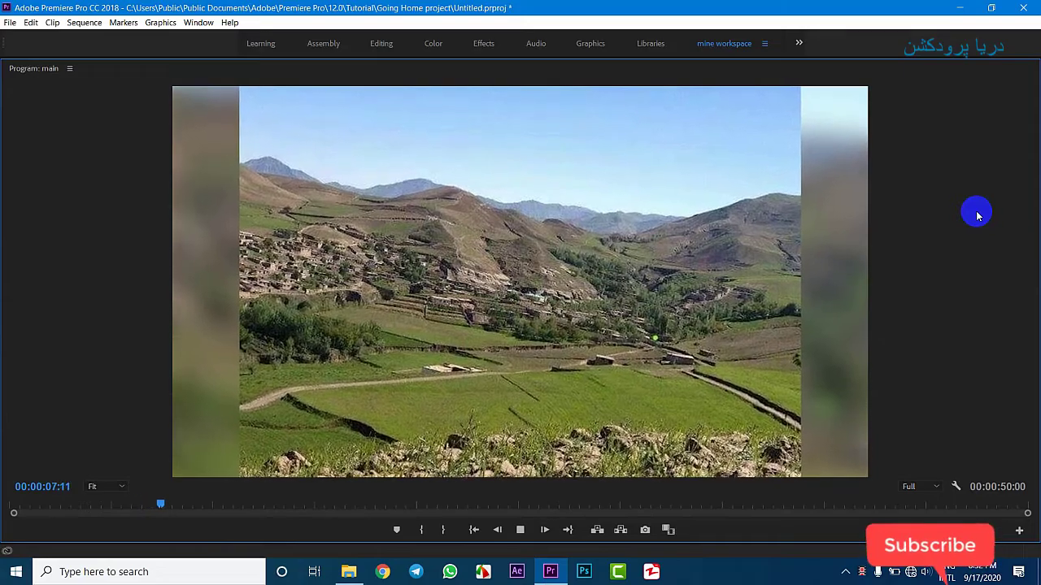